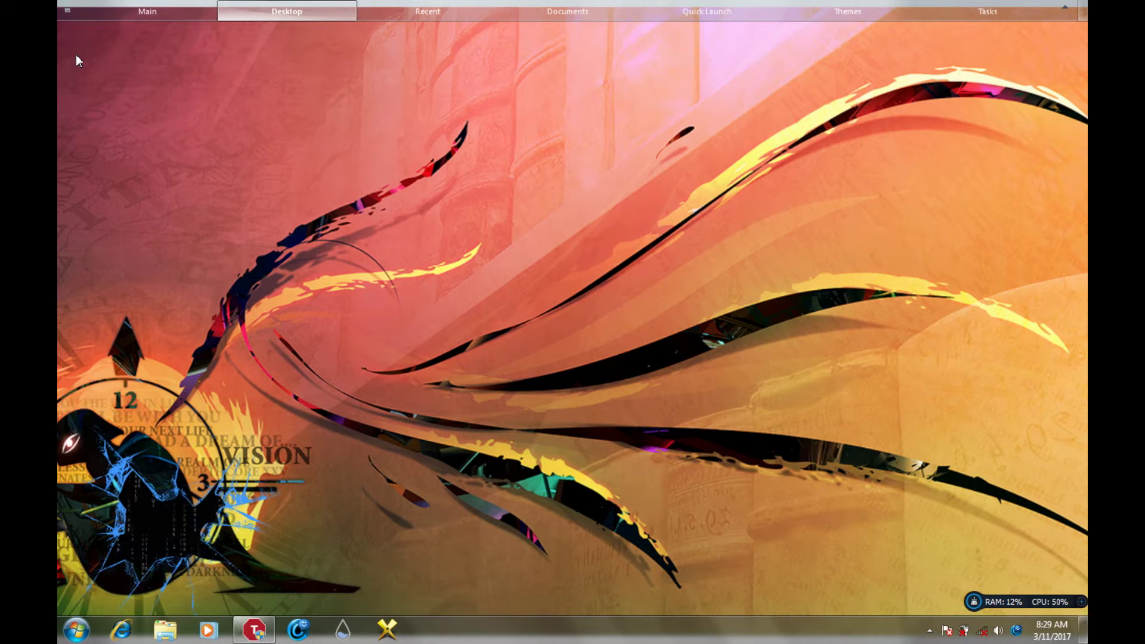
Open the file location of the Spintires v.03.03.16 launcher shortcut from the desktop shortcuts
left_click(291, 9)
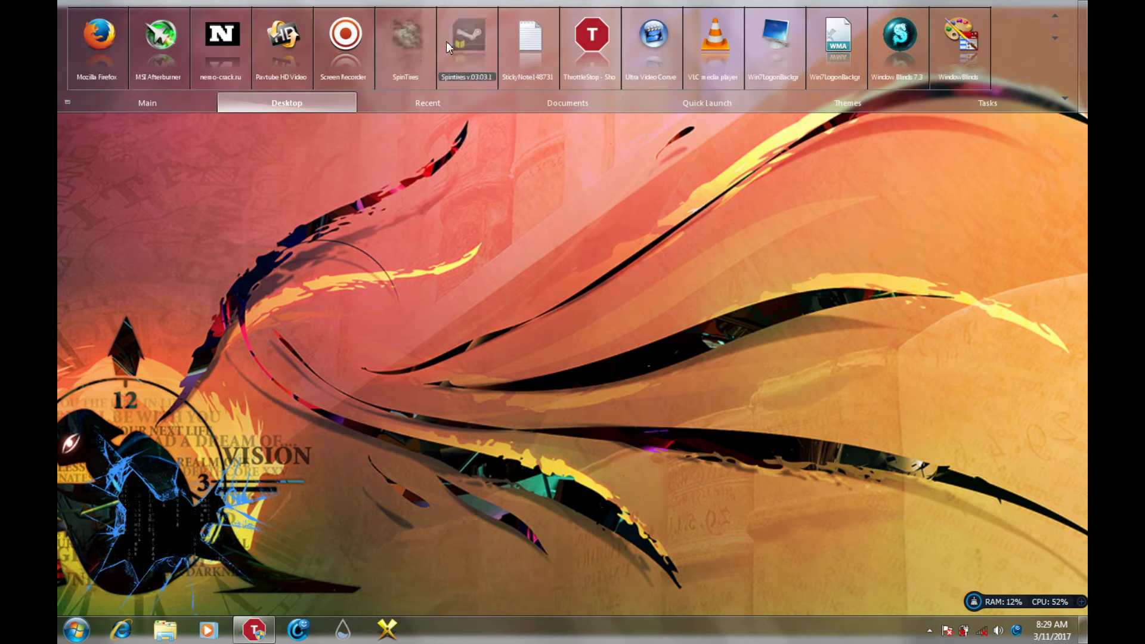
left_click(481, 35)
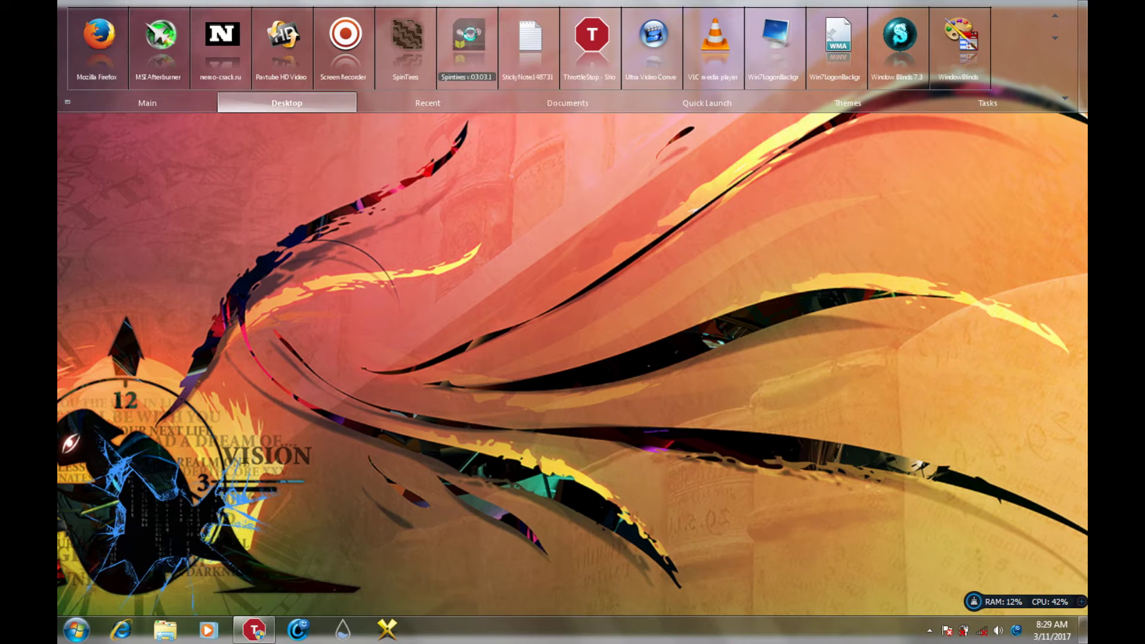
right_click(471, 34)
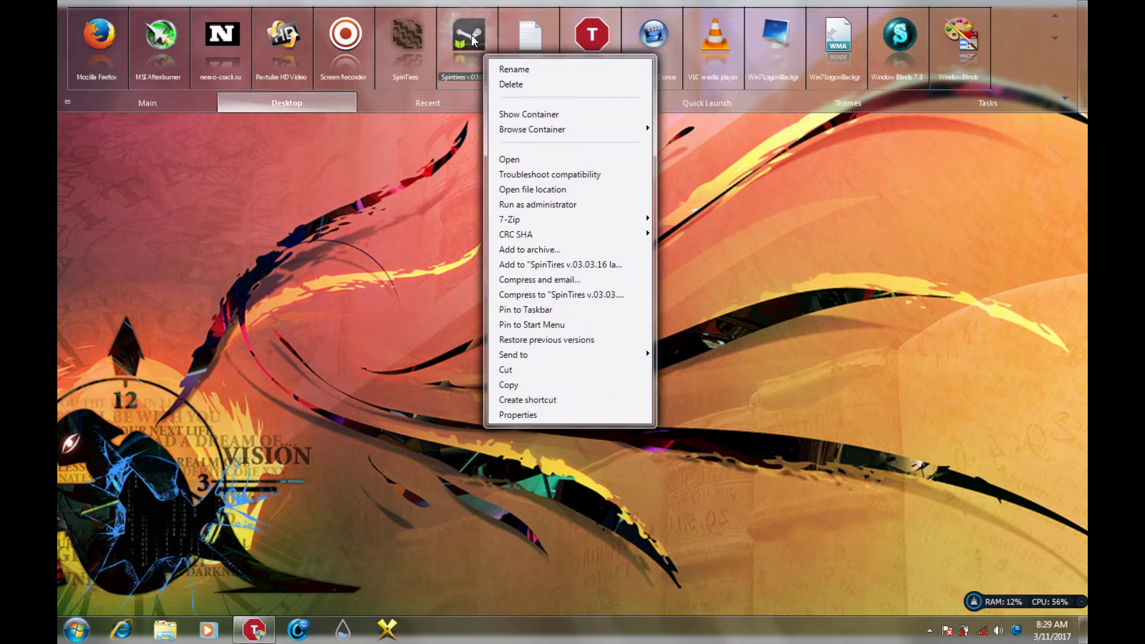
left_click(526, 191)
Inspect the Media ZIP archive and the Media folder in the Spintires v.03.03.16 directory, and close the window
left_click(297, 209)
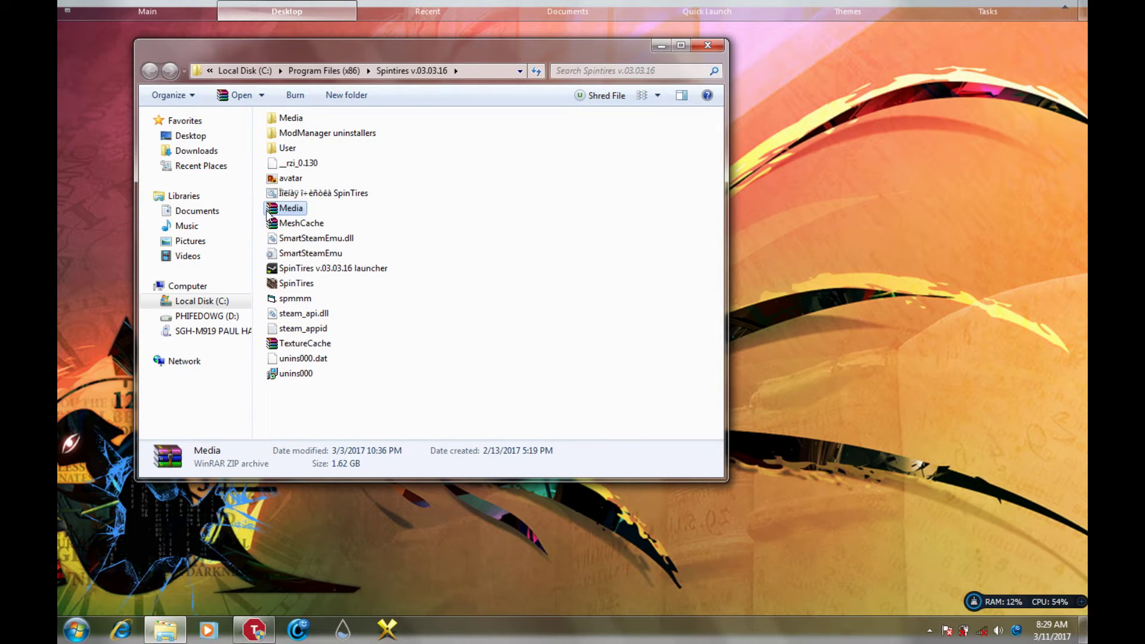
left_click(295, 120)
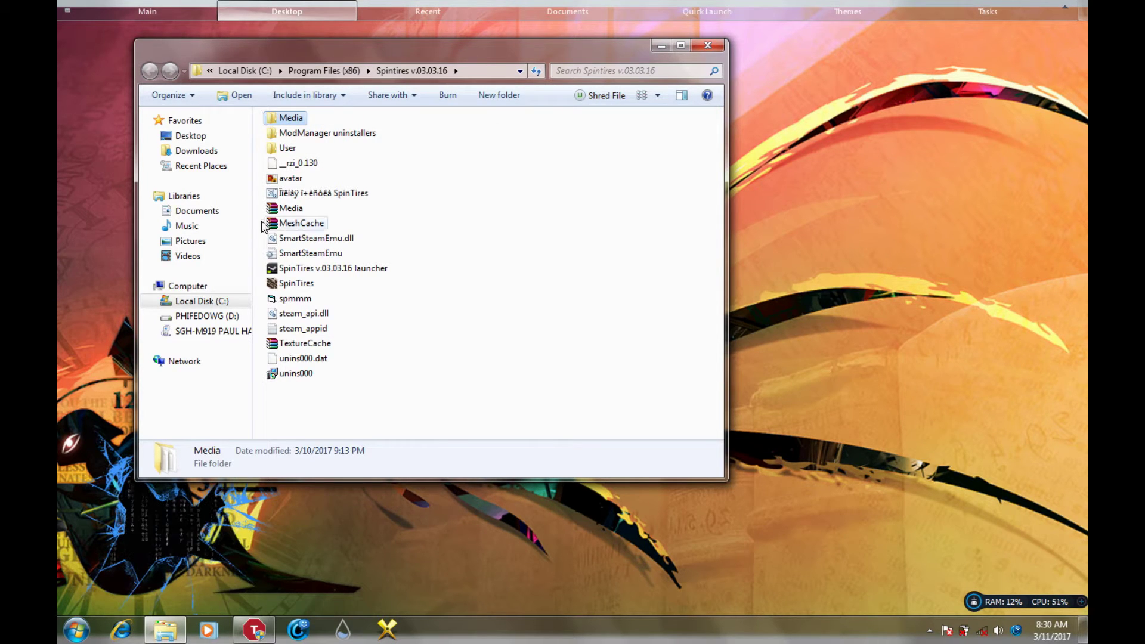
left_click(291, 209)
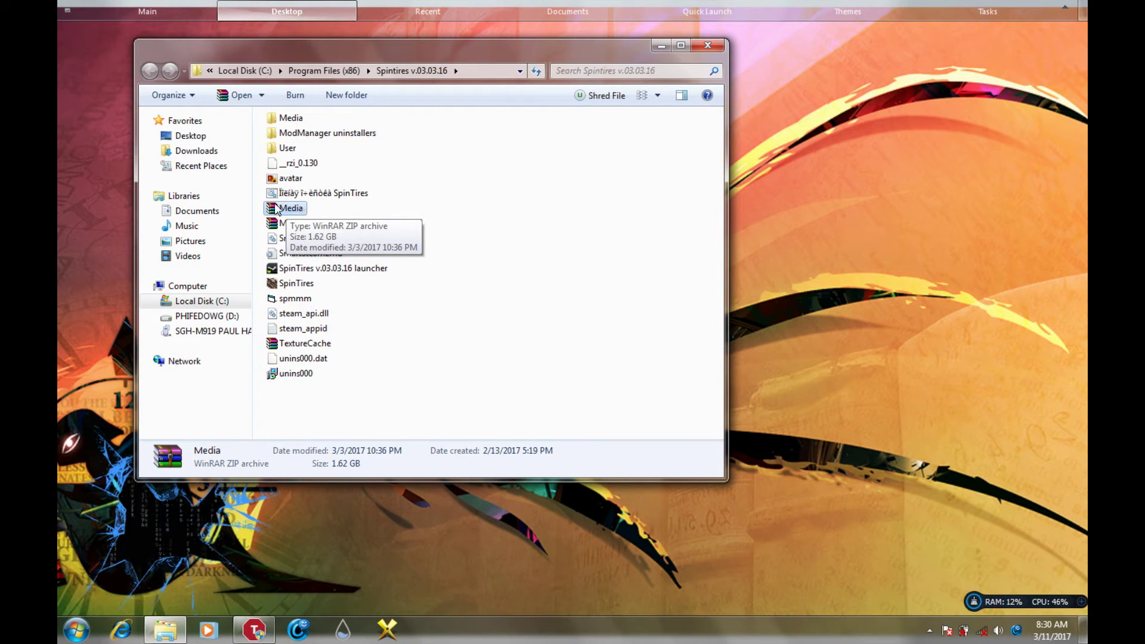
left_click(284, 121)
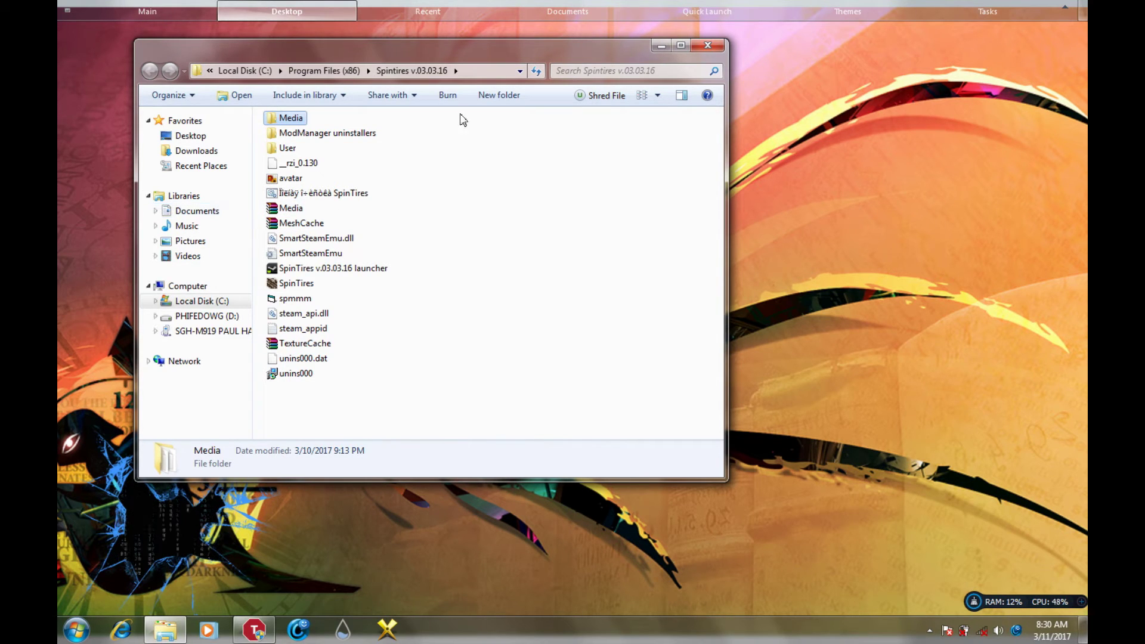
left_click(712, 47)
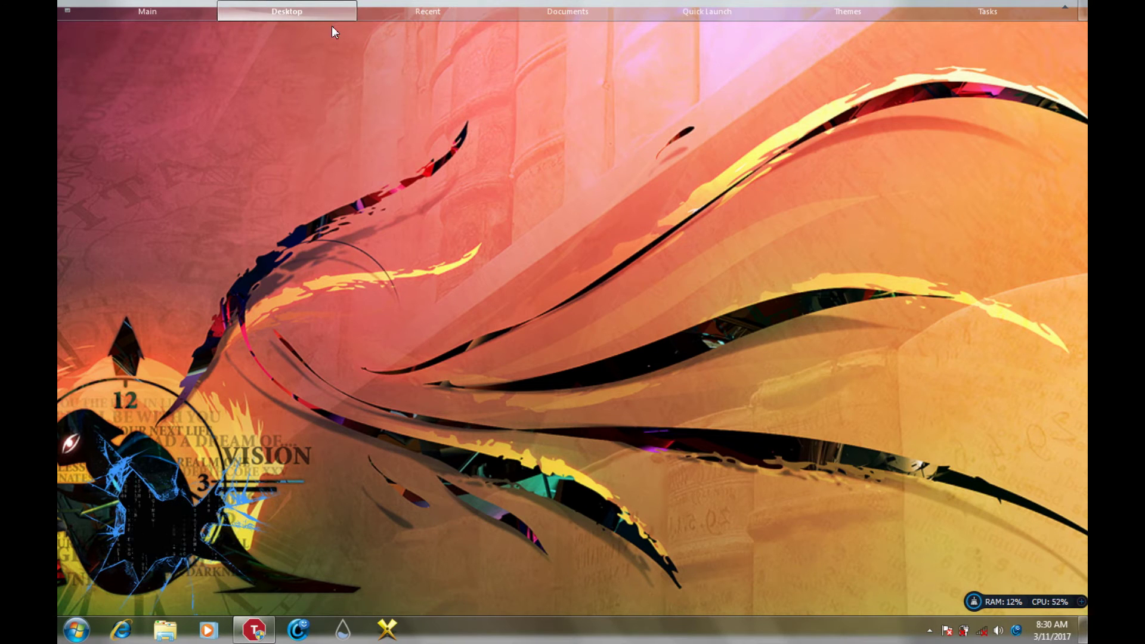
Reopen the Spintires launcher's file location and bring up the available actions for the Media ZIP archive
mouse_move(313, 13)
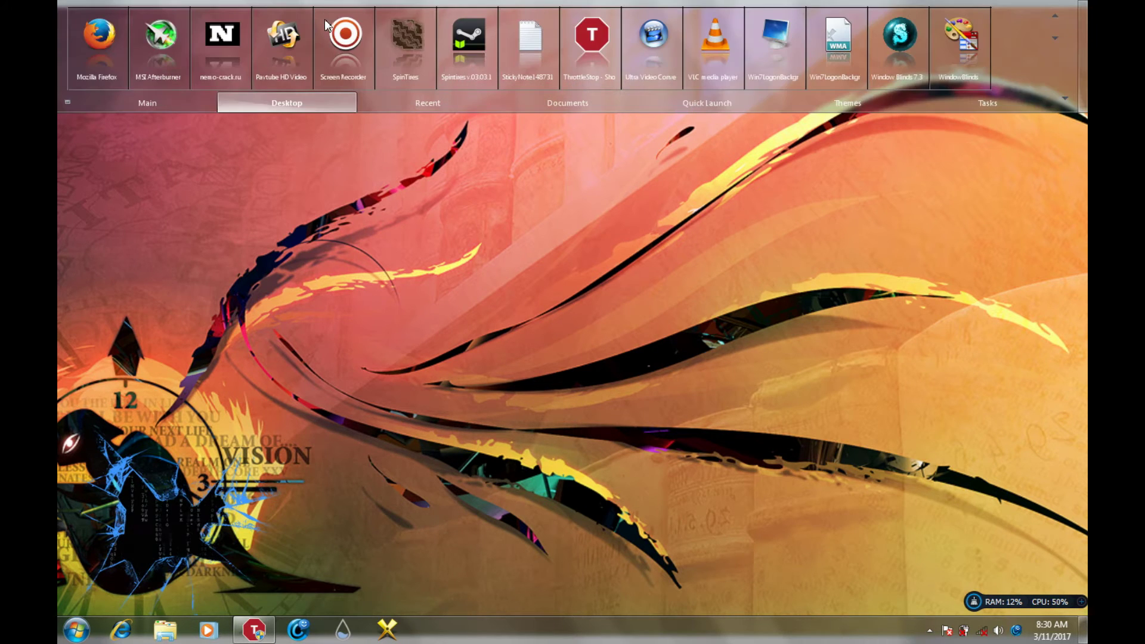
right_click(481, 42)
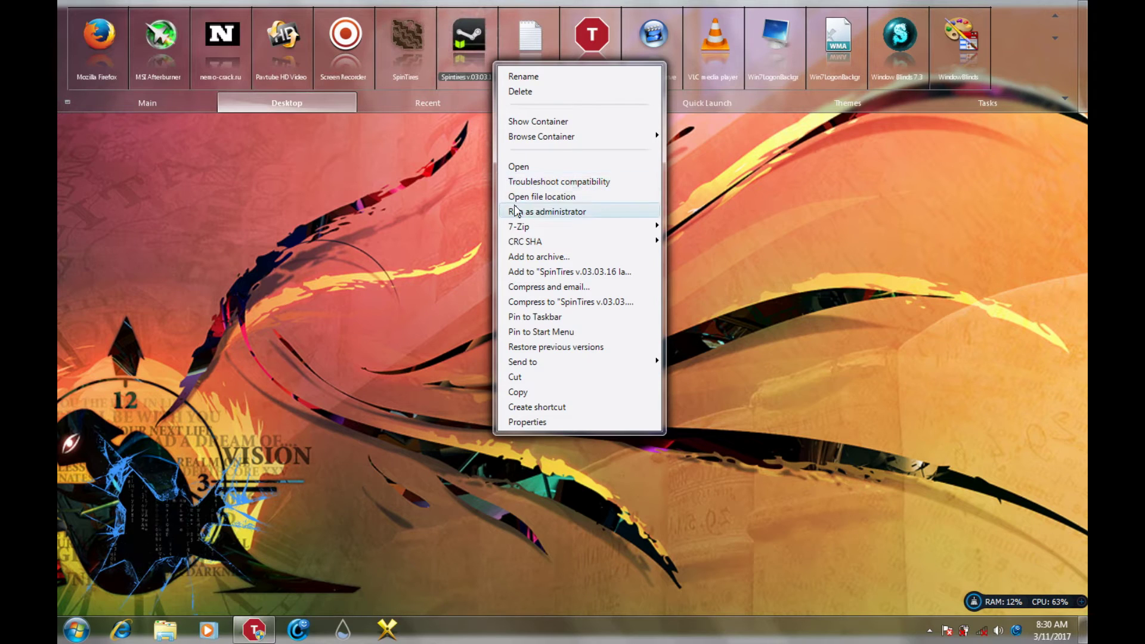
left_click(544, 198)
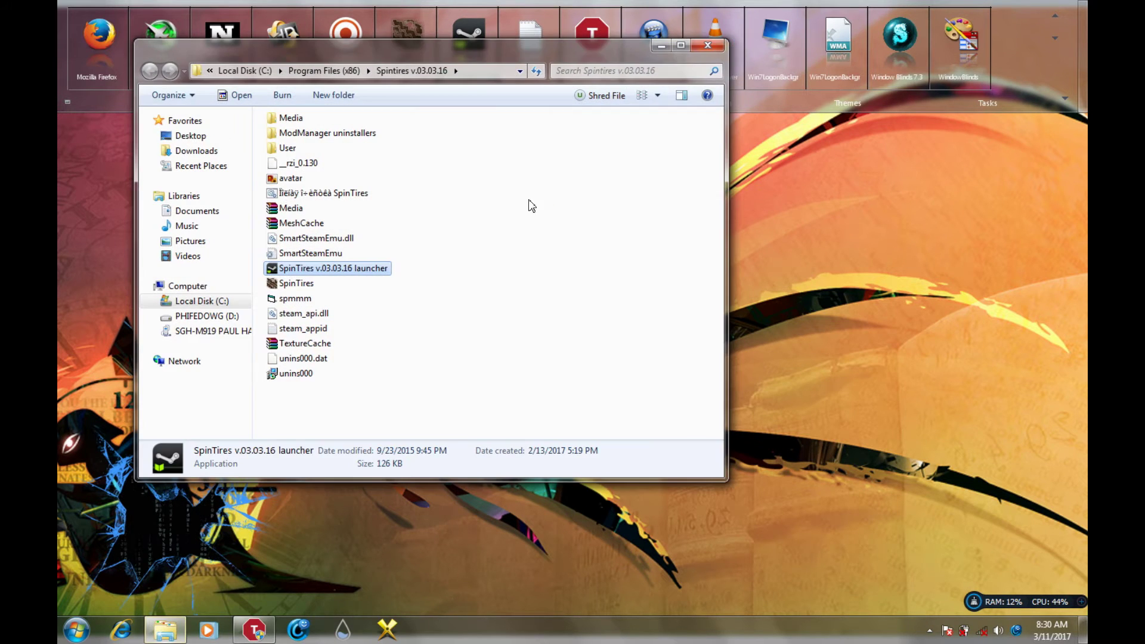
left_click(282, 210)
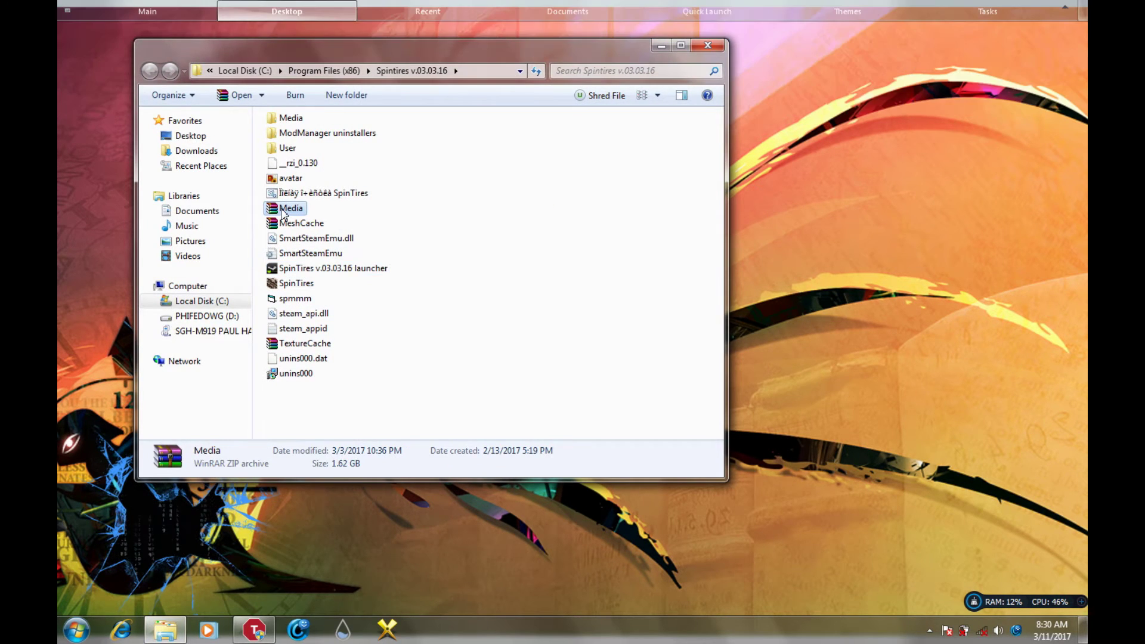
right_click(282, 210)
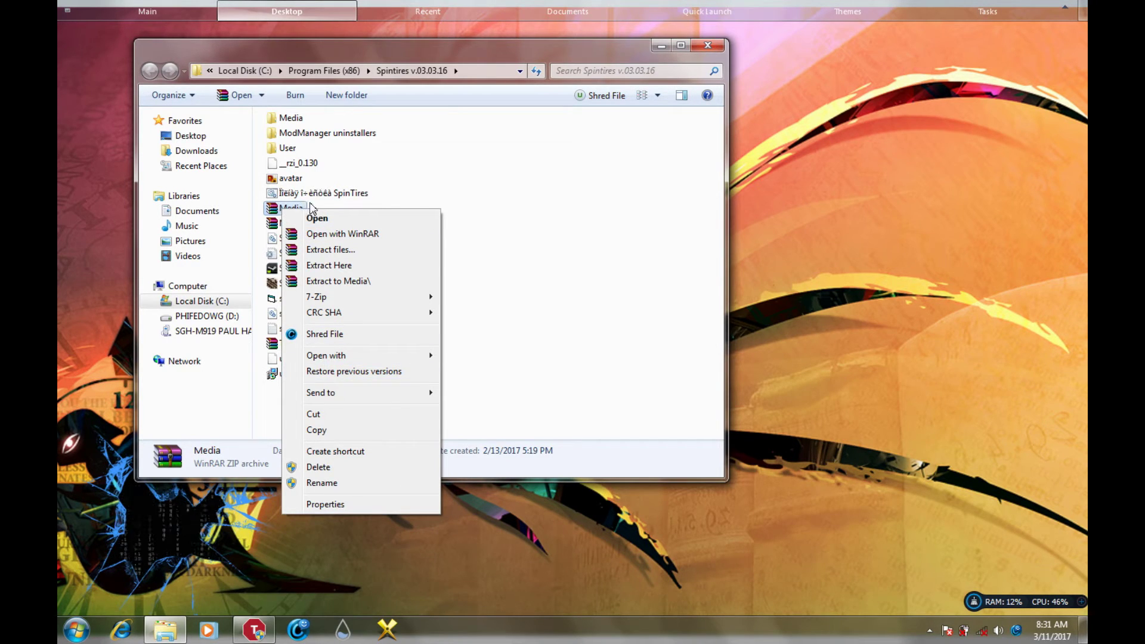
Open the 25177-uaz-315195-hunter-v40 archive in the Downloads folder and run the installer application inside it
left_click(195, 153)
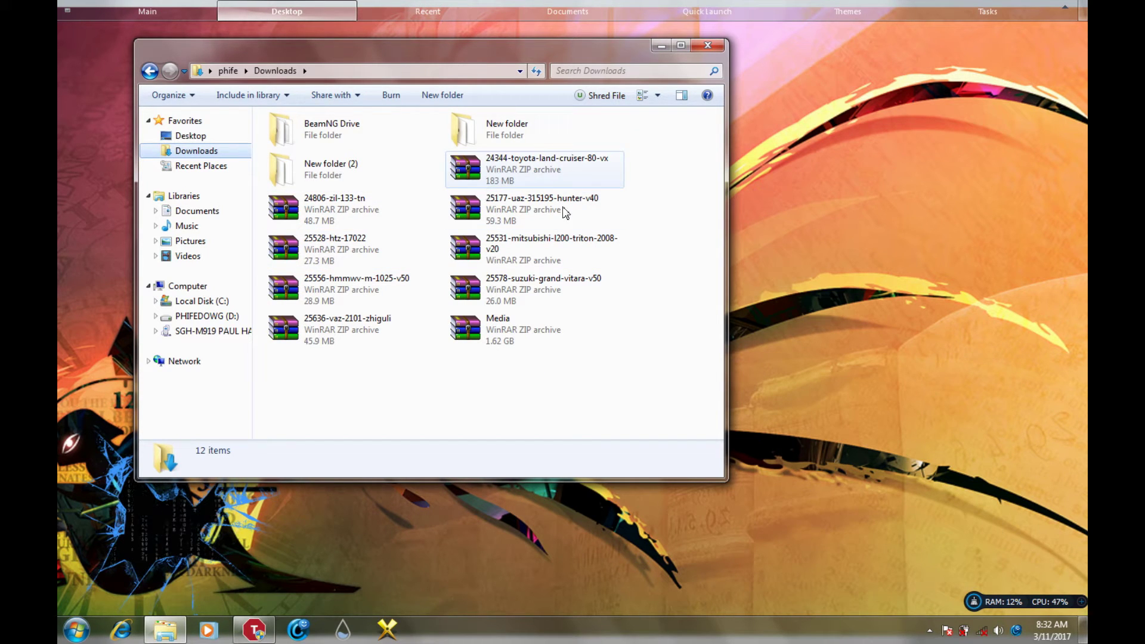
double_click(528, 214)
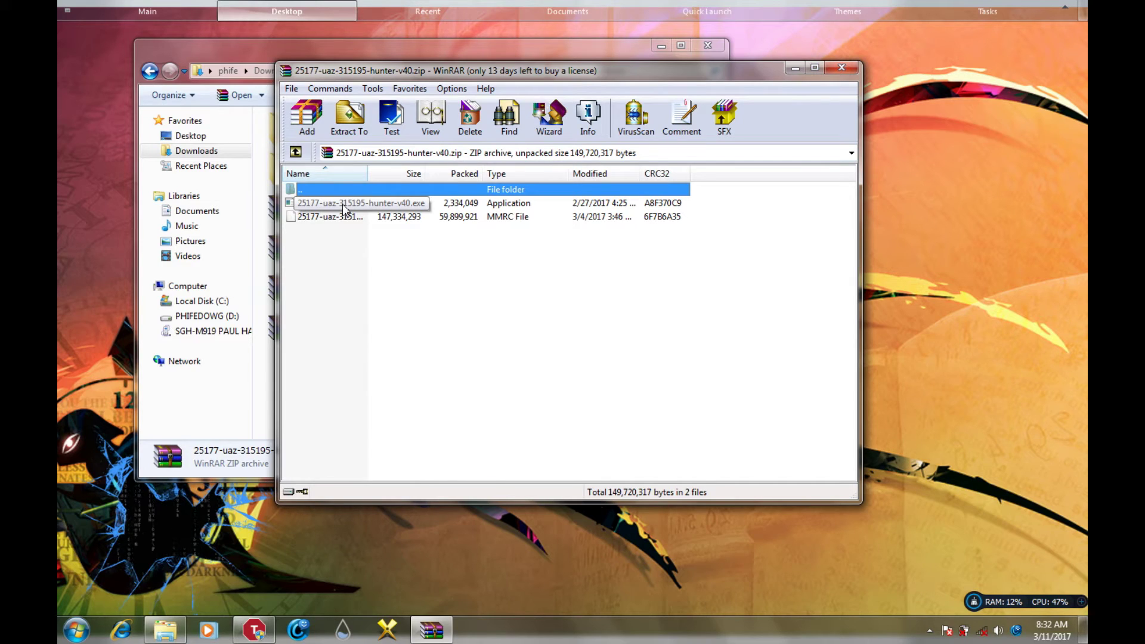
double_click(344, 203)
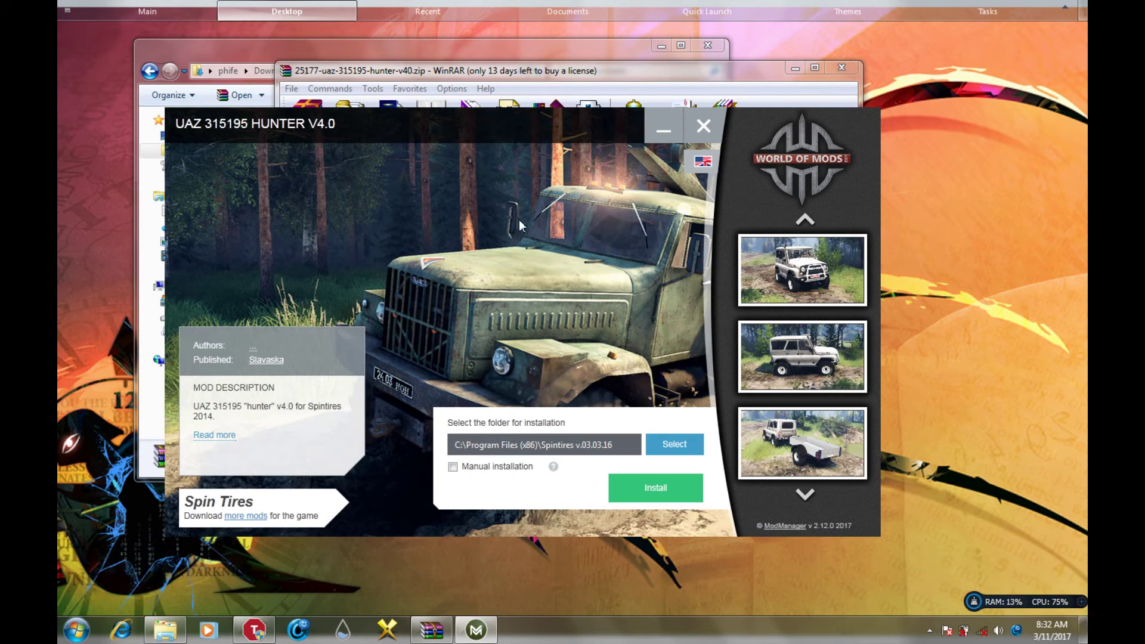
Move the UAZ 315195 Hunter installer window up slightly, read the full mod description and close it
mouse_move(459, 126)
left_mouse_down()
mouse_move(443, 83)
mouse_move(435, 110)
mouse_move(460, 110)
left_mouse_up()
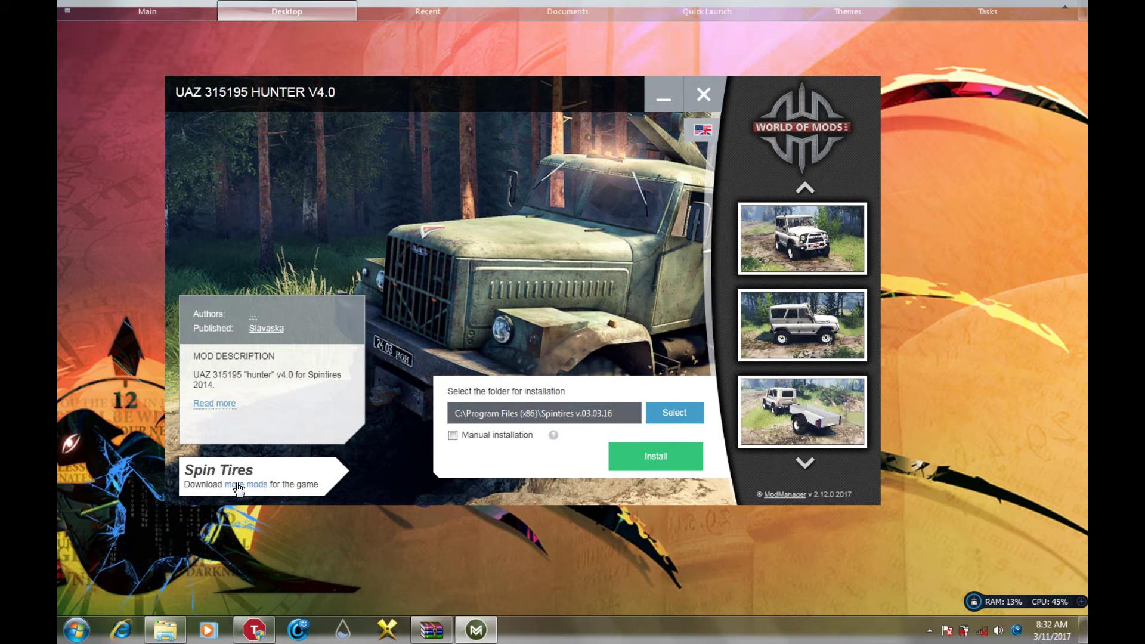
left_click(215, 404)
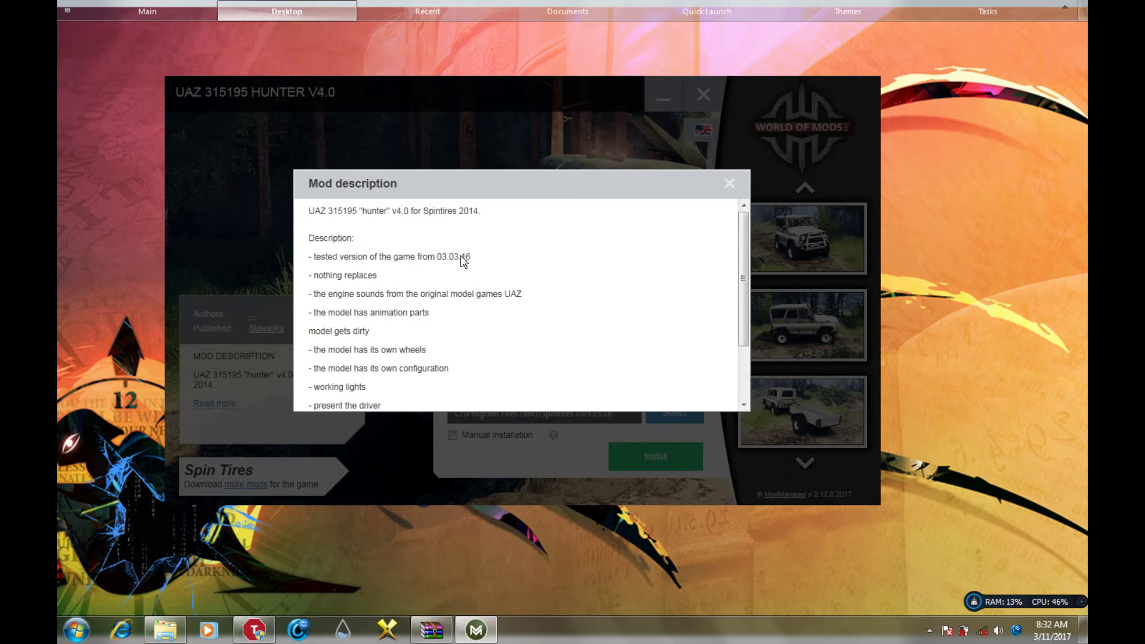
left_click(730, 185)
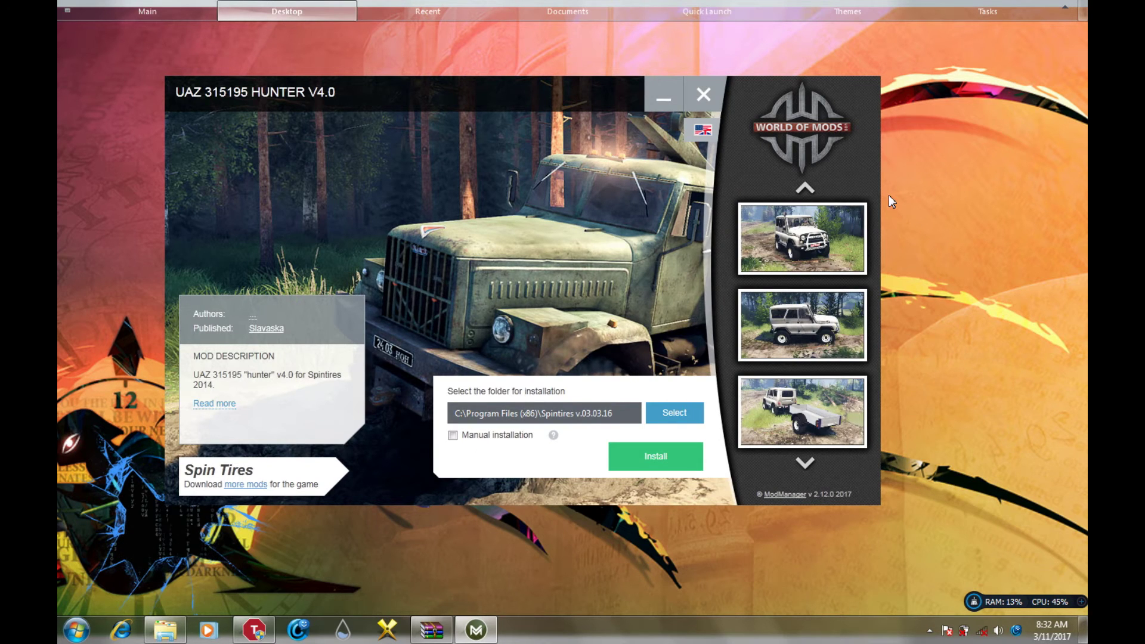
View the enlarged preview images of the UAZ 315195 Hunter mod one after another and close the image viewer
left_click(805, 245)
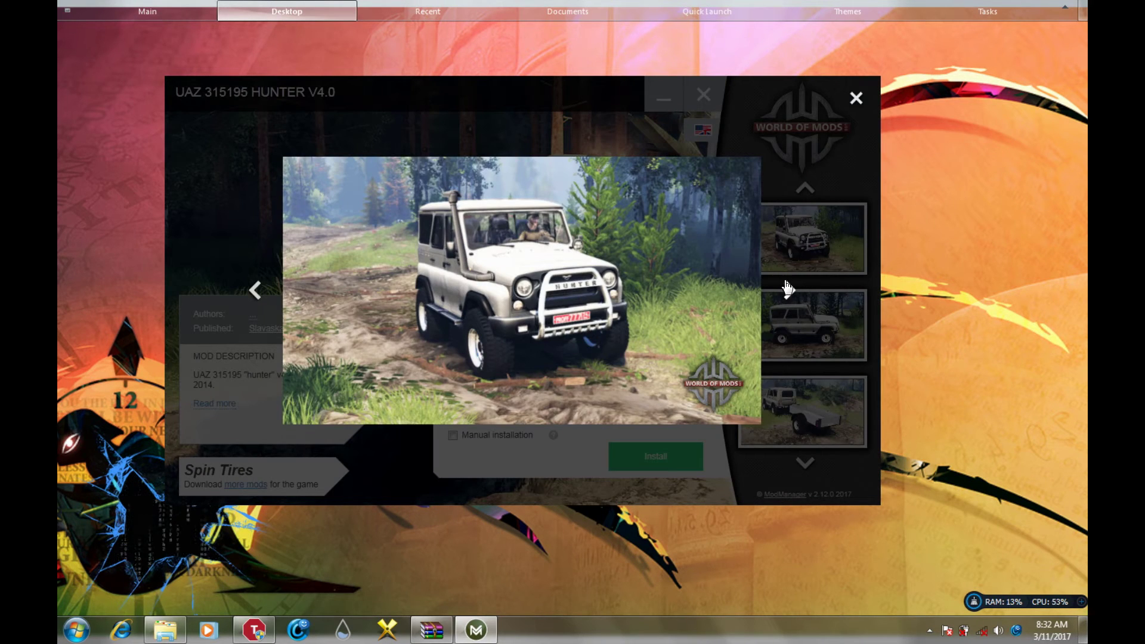
left_click(790, 291)
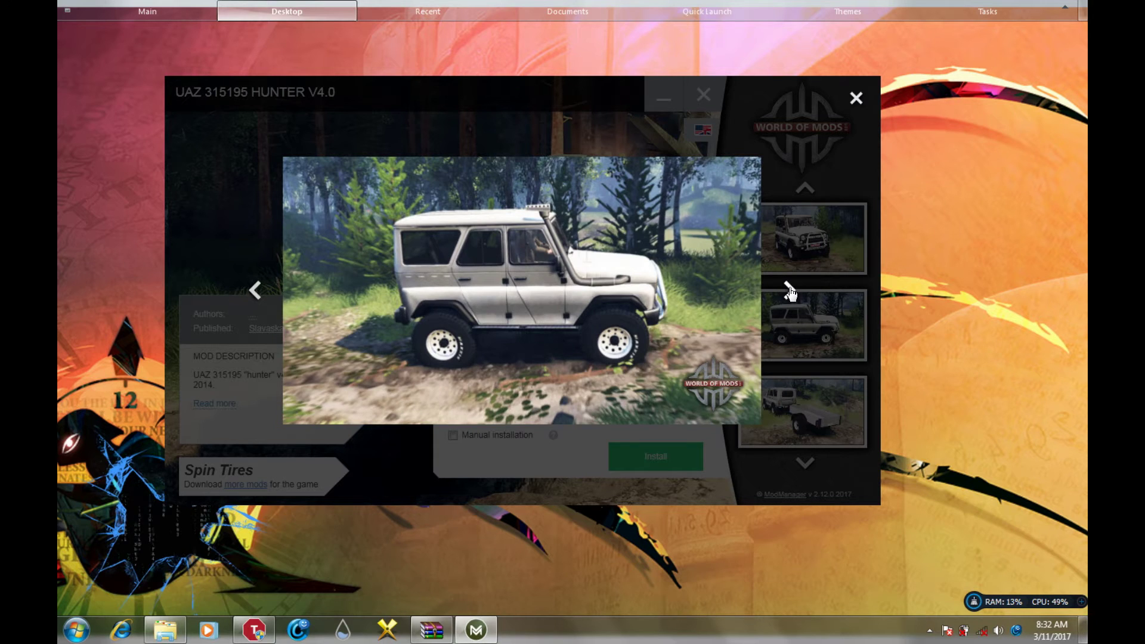
left_click(790, 291)
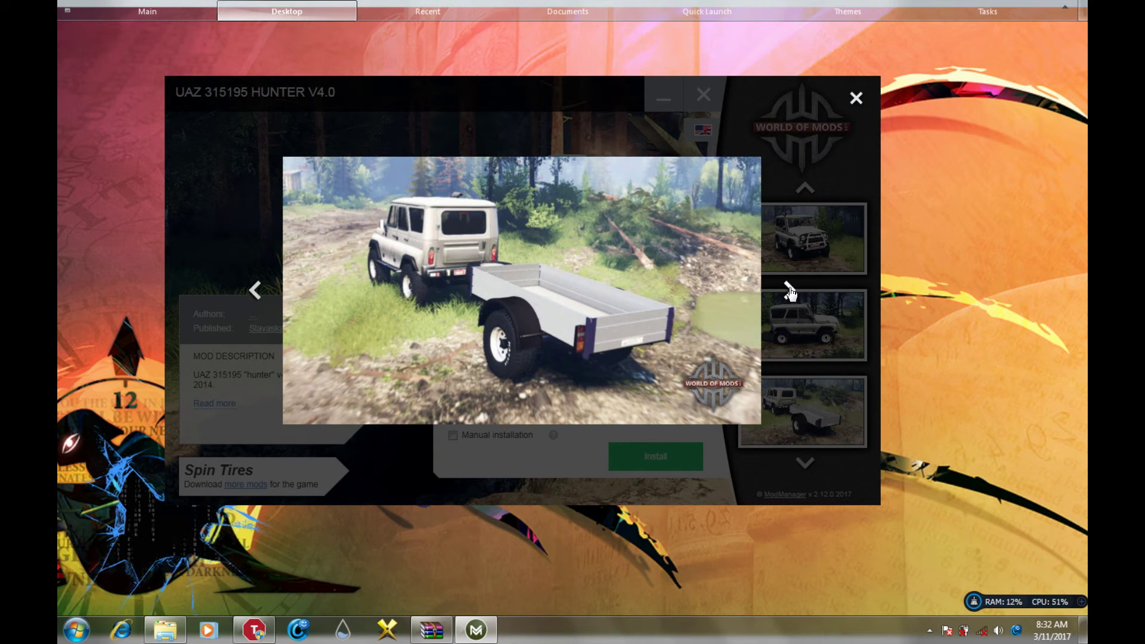
left_click(790, 291)
left_click(790, 291)
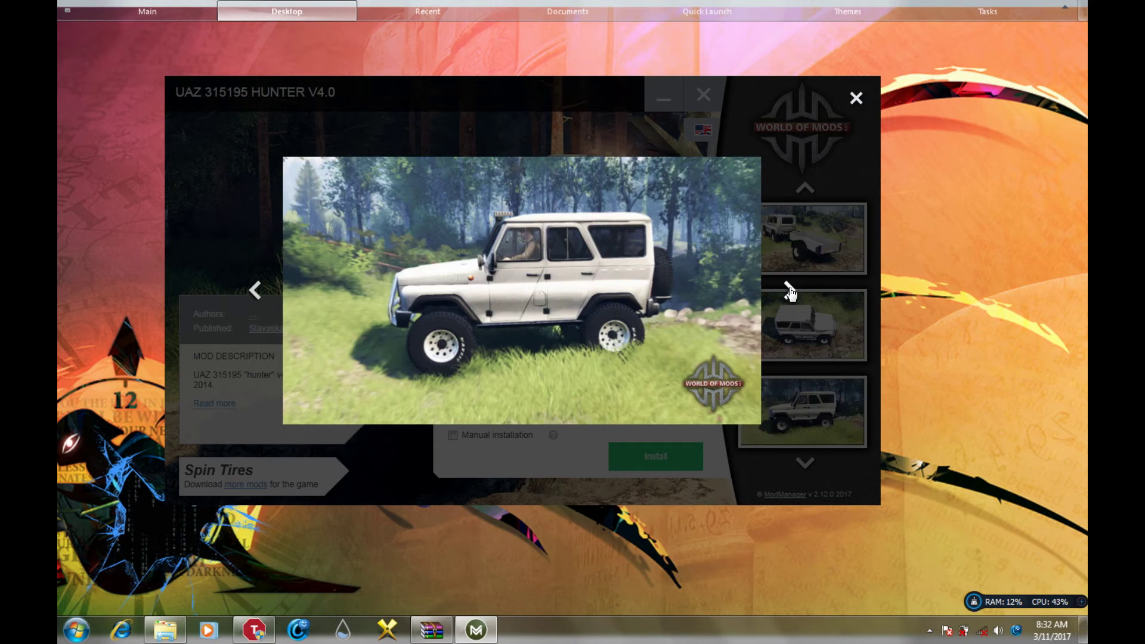
left_click(789, 291)
left_click(790, 291)
left_click(790, 291)
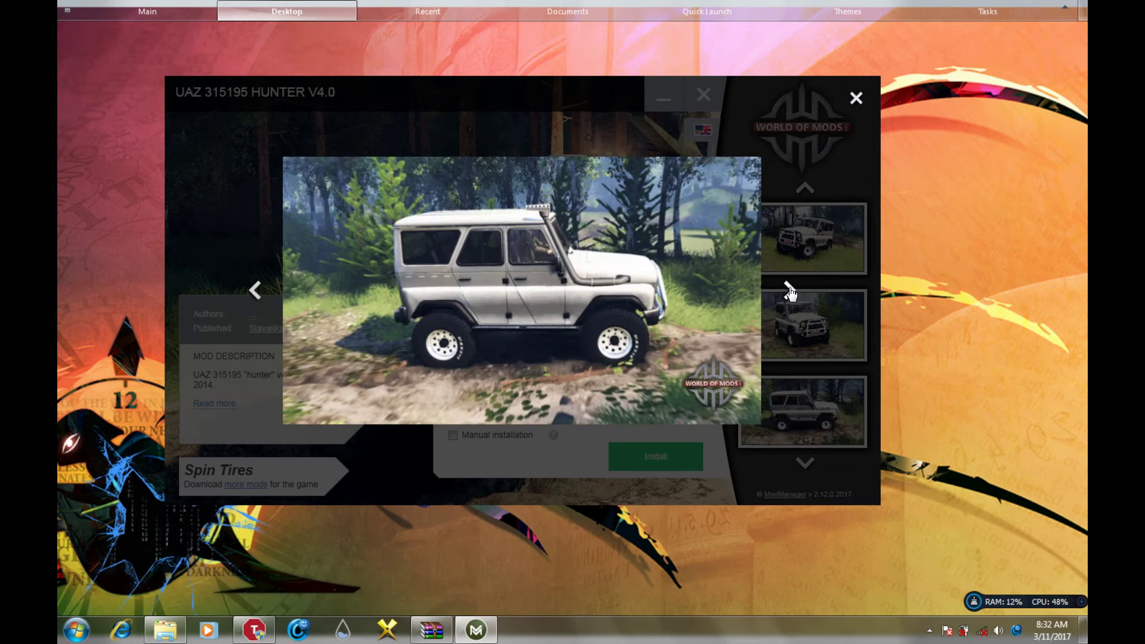
left_click(857, 98)
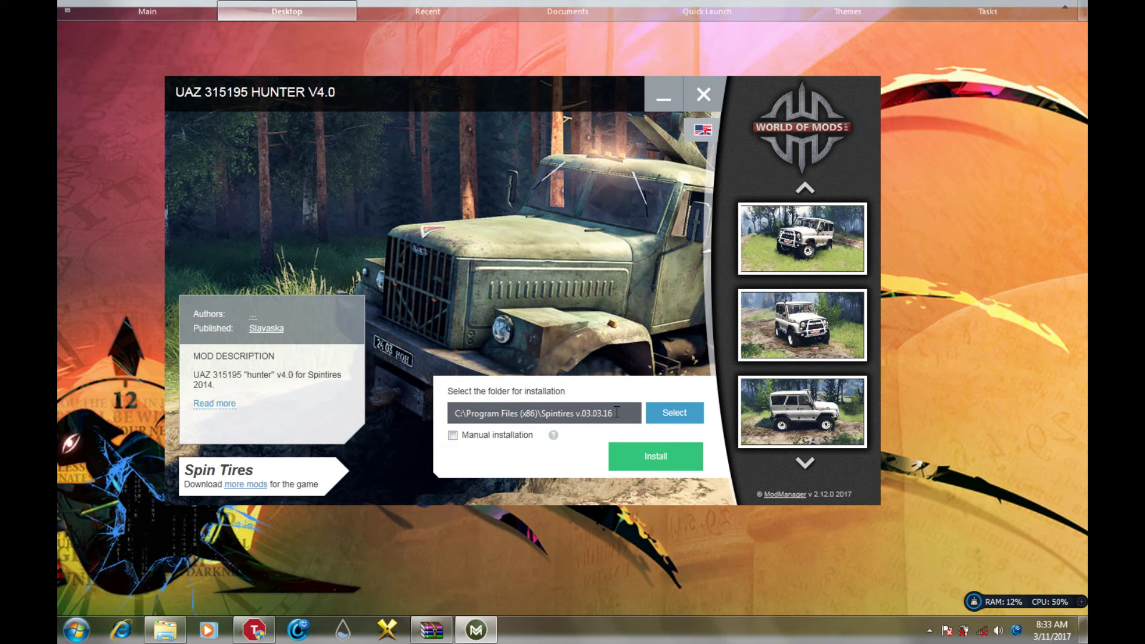
Browse the installation folder choices, check the OOVEE and Spintires v.03.03.16 folders, and leave the picker without changing the path
left_click_drag(615, 412, 571, 413)
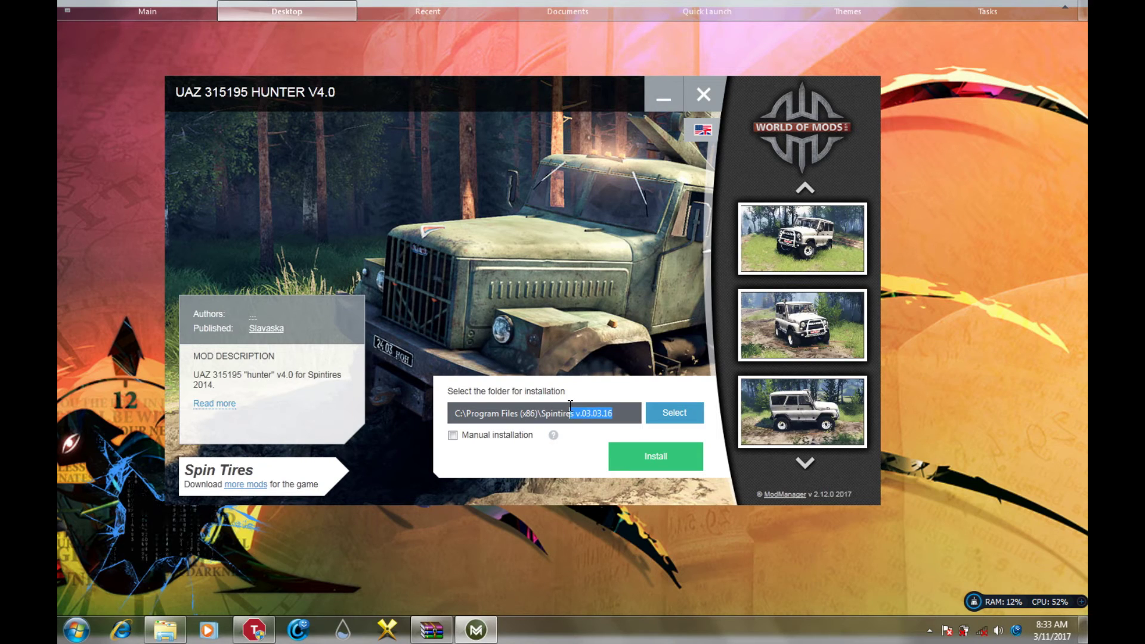
left_click(682, 414)
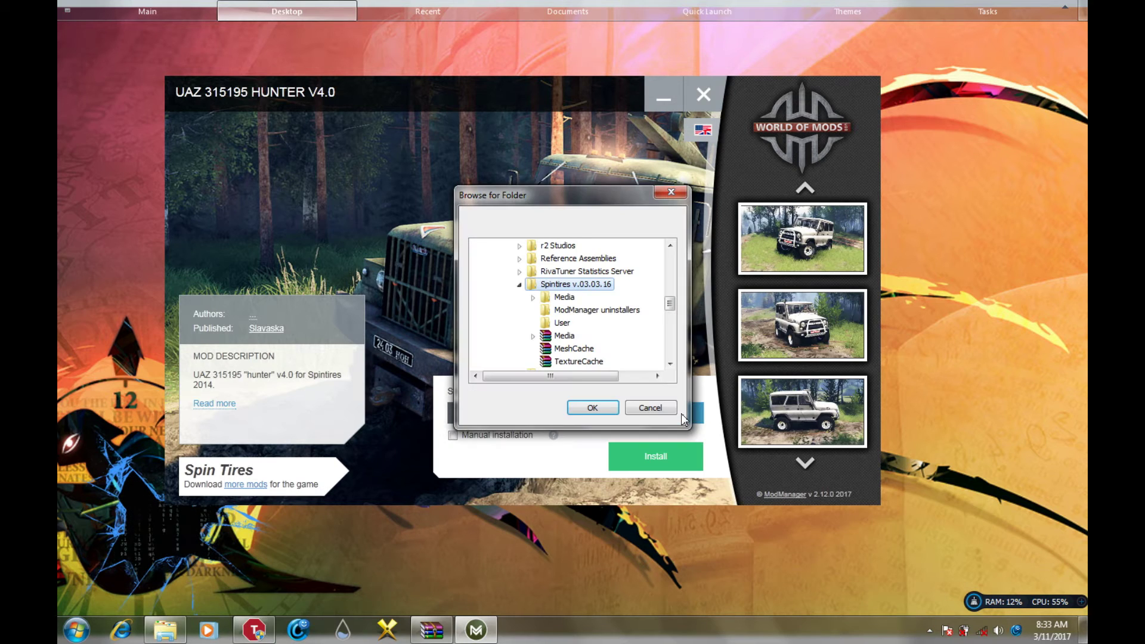
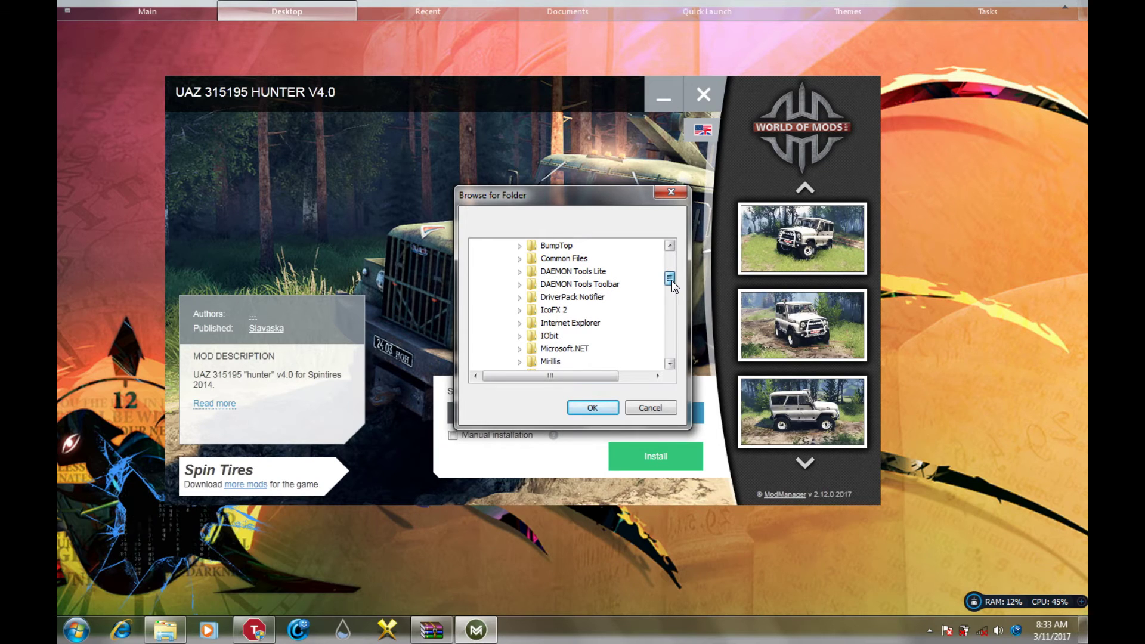
left_click_drag(672, 280, 672, 295)
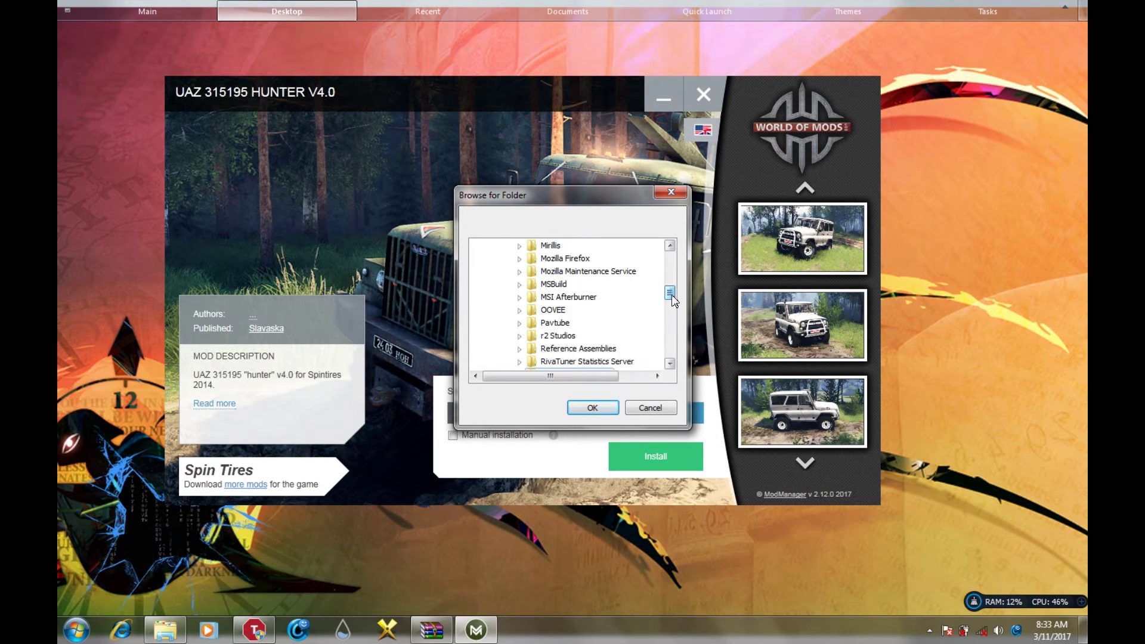
left_click(540, 313)
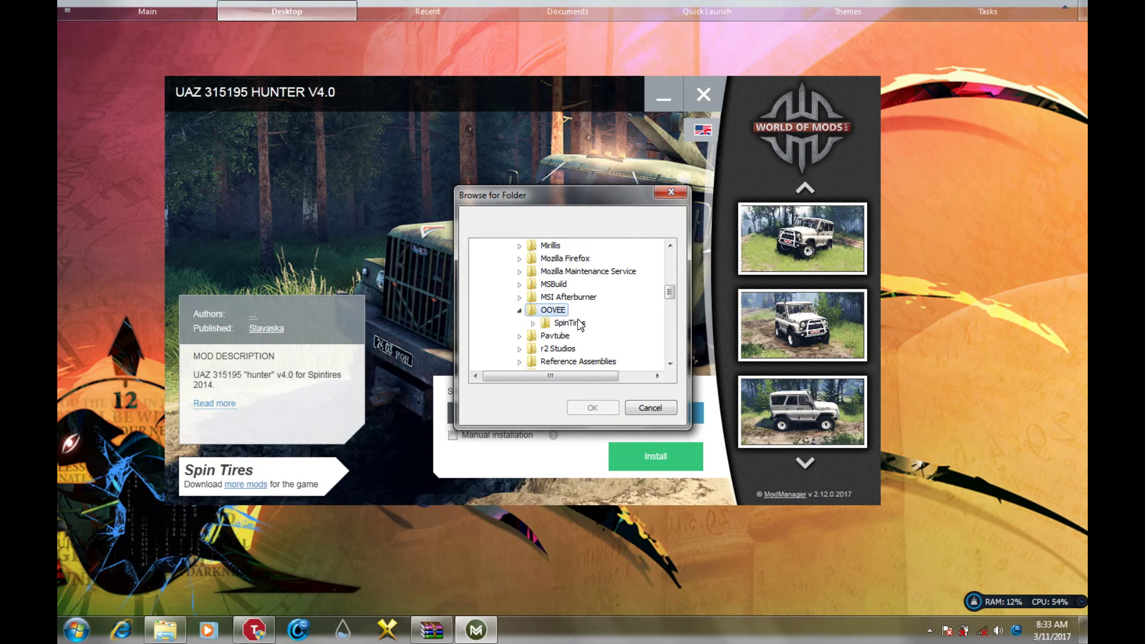
double_click(552, 315)
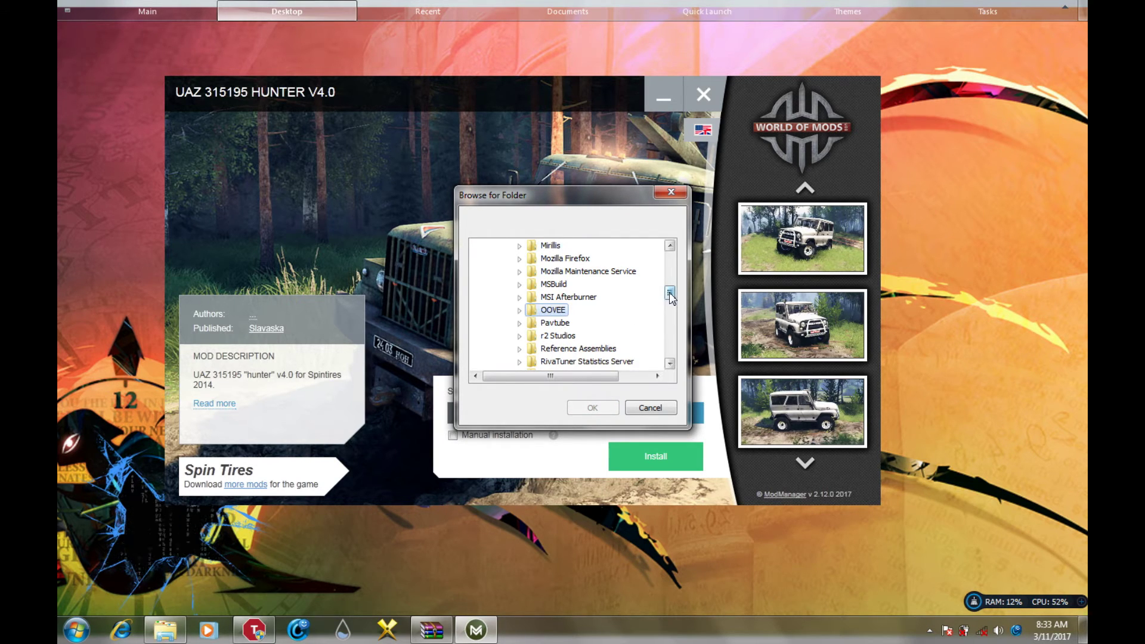
mouse_move(669, 292)
left_mouse_down()
mouse_move(672, 334)
mouse_move(676, 301)
left_mouse_up()
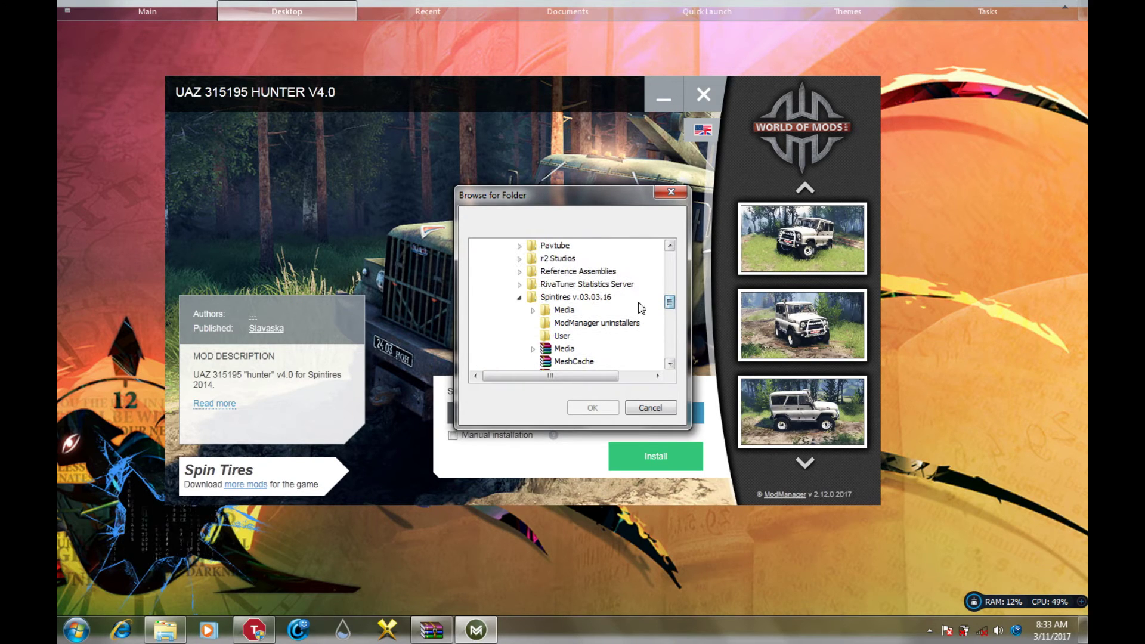
left_click(589, 303)
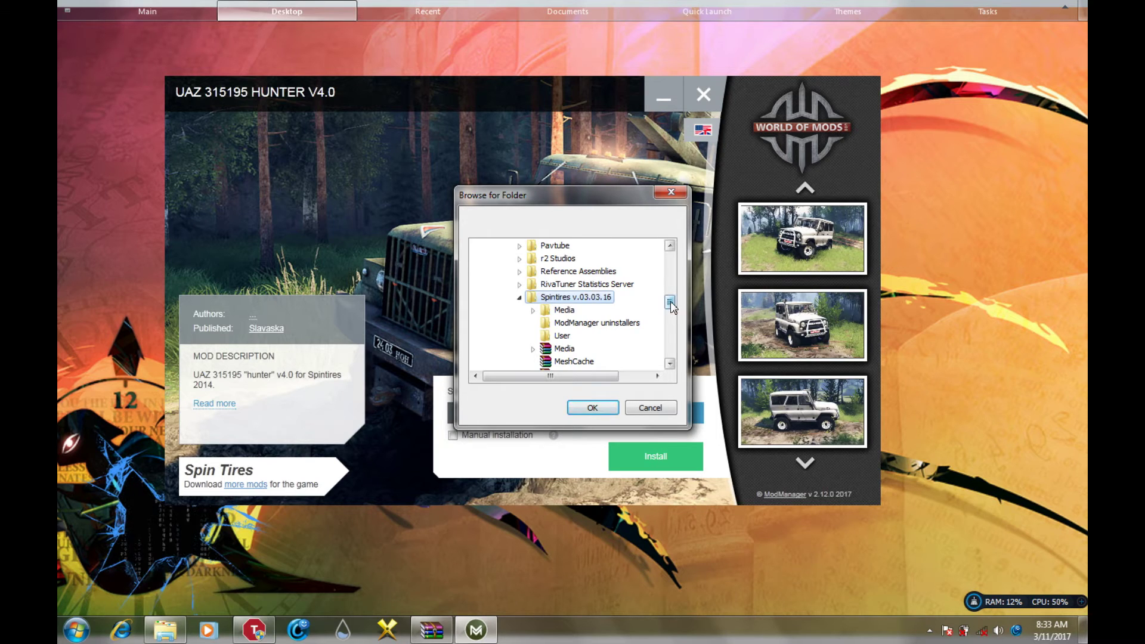
left_click_drag(668, 302, 671, 258)
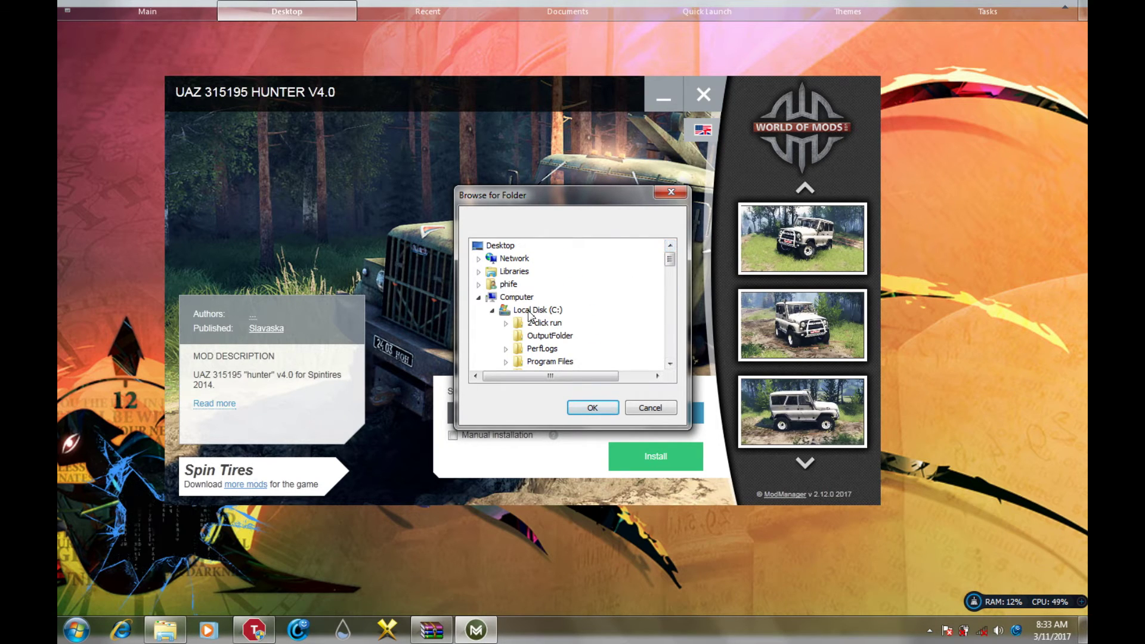
left_click_drag(671, 258, 666, 302)
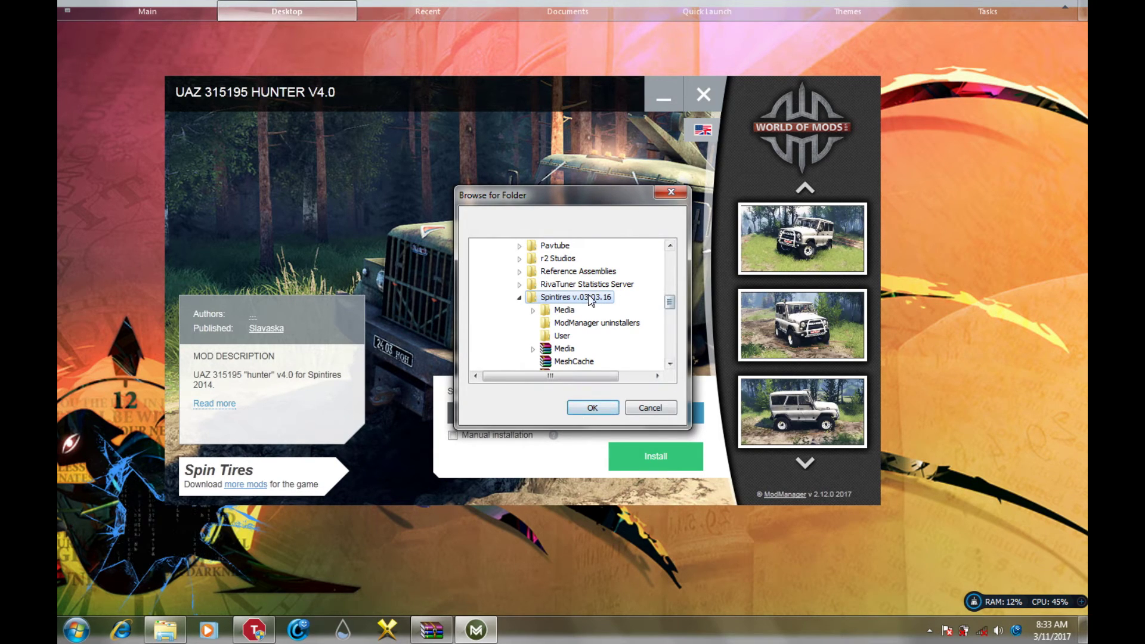
left_click(676, 195)
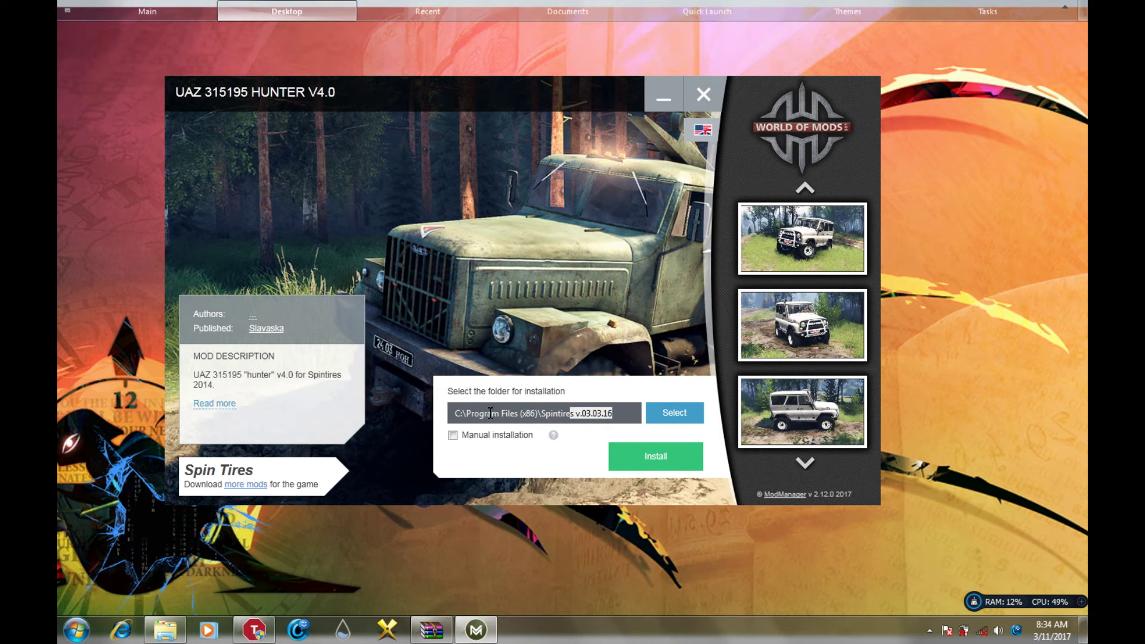
Install the UAZ 315195 Hunter mod into the Spintires v.03.03.16 folder and close the installer and the WinRAR archive window
left_click(668, 464)
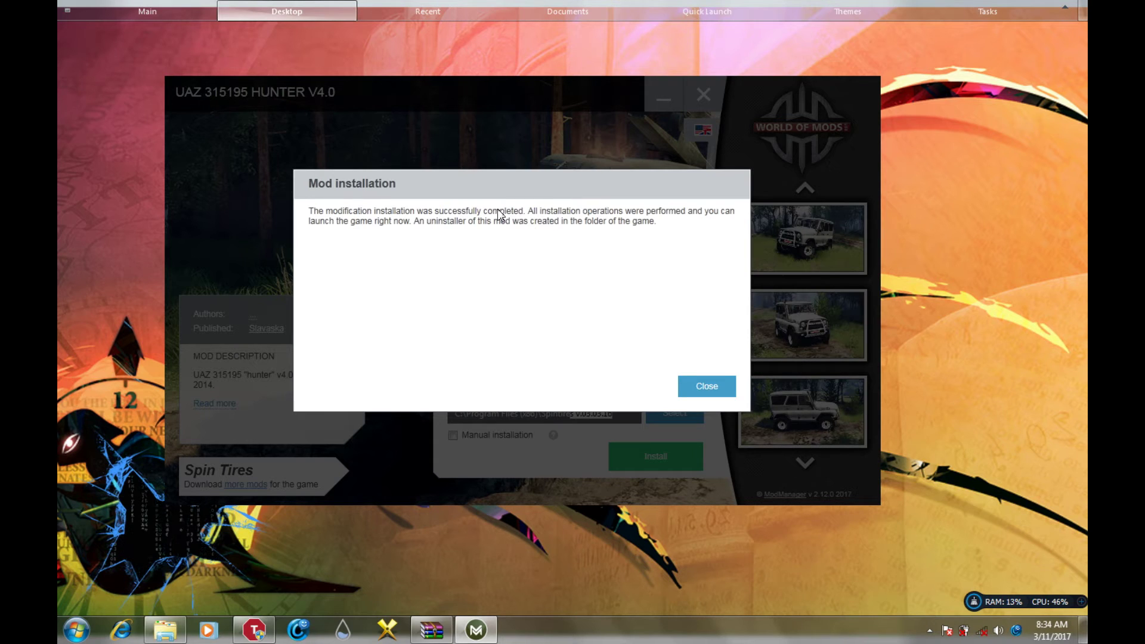
left_click(709, 386)
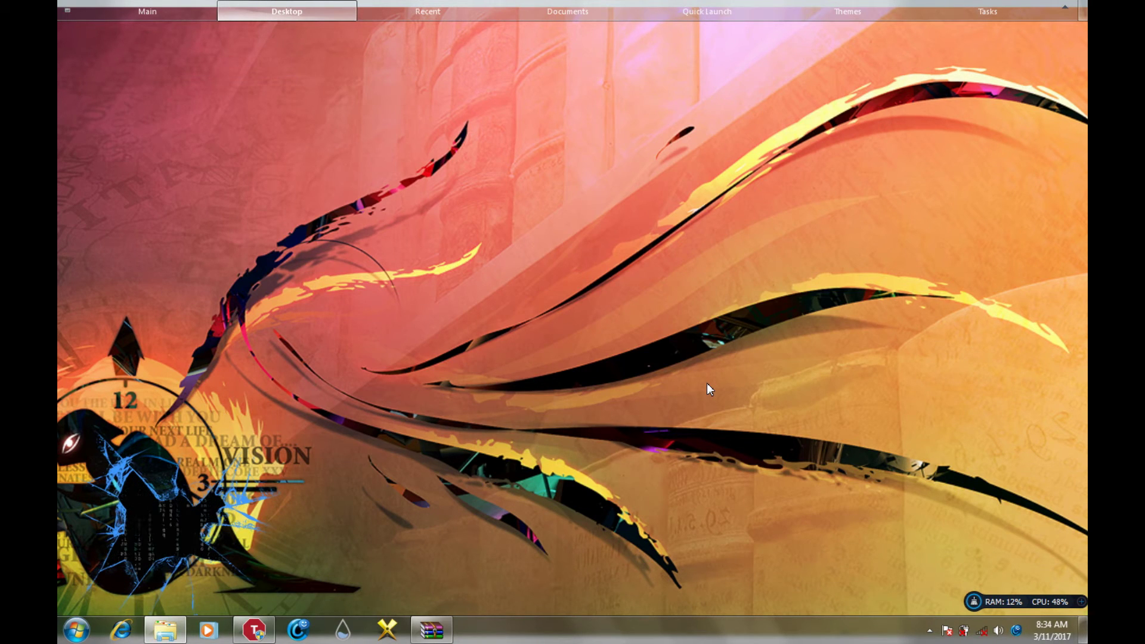
left_click(432, 633)
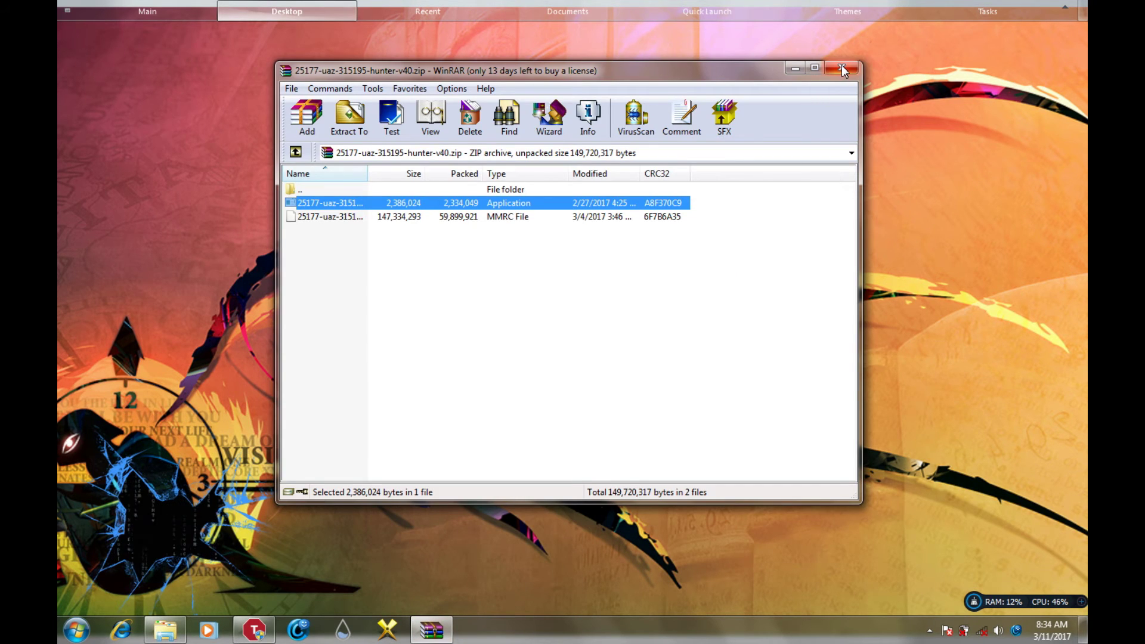
left_click(842, 70)
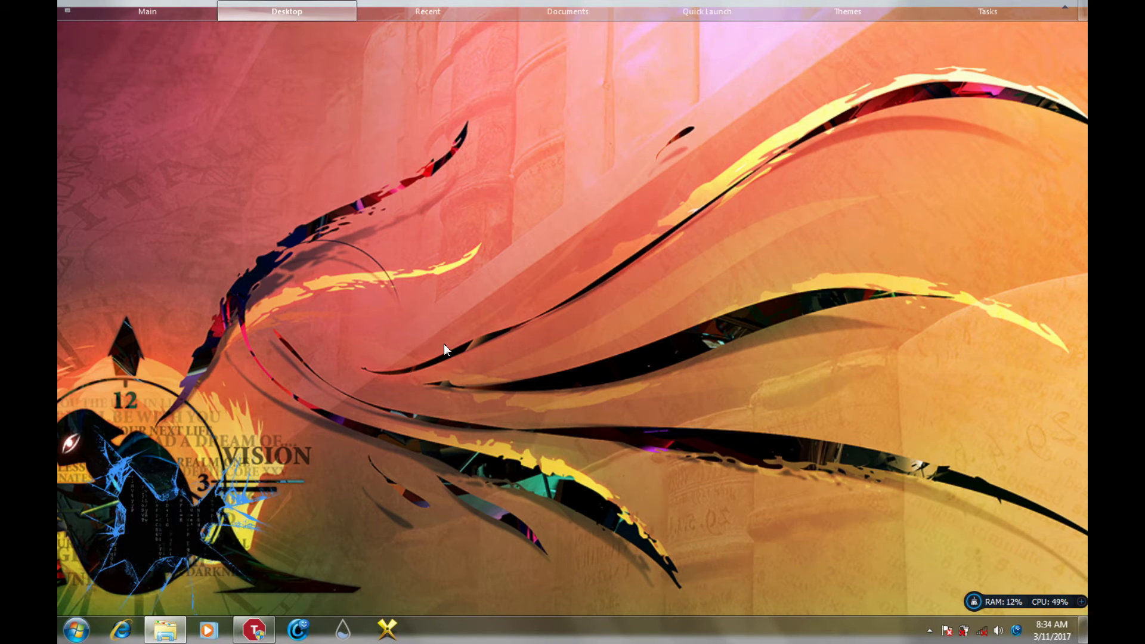
Launch Spintires v.03.03.16 and open the single-player setup, looking over the available maps but keeping level_oz_certani
left_click(330, 12)
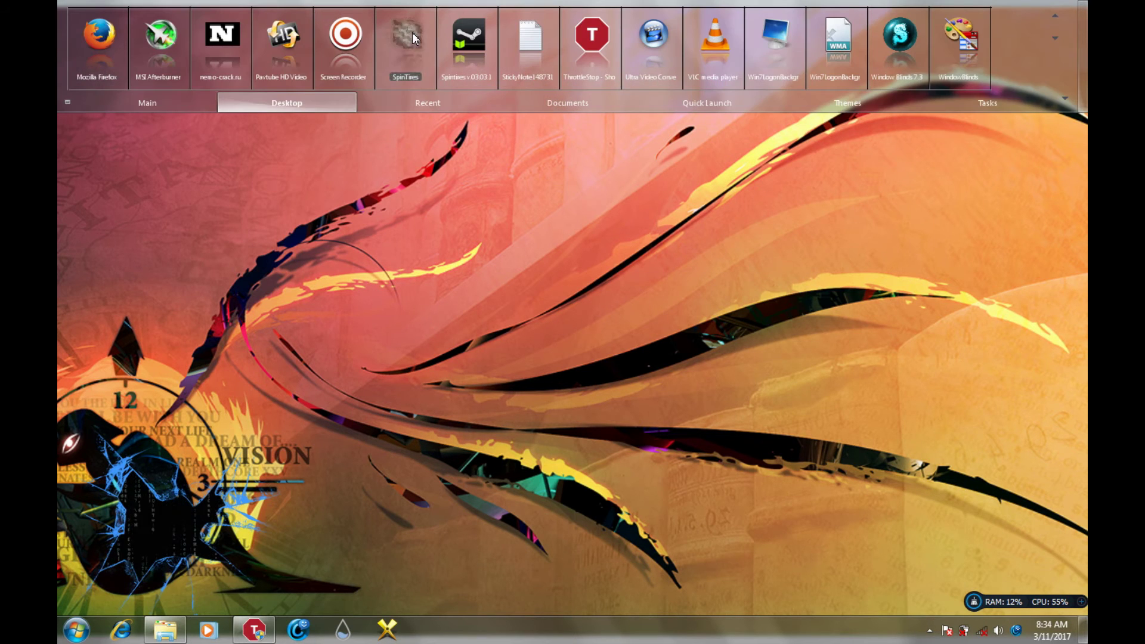
left_click(472, 41)
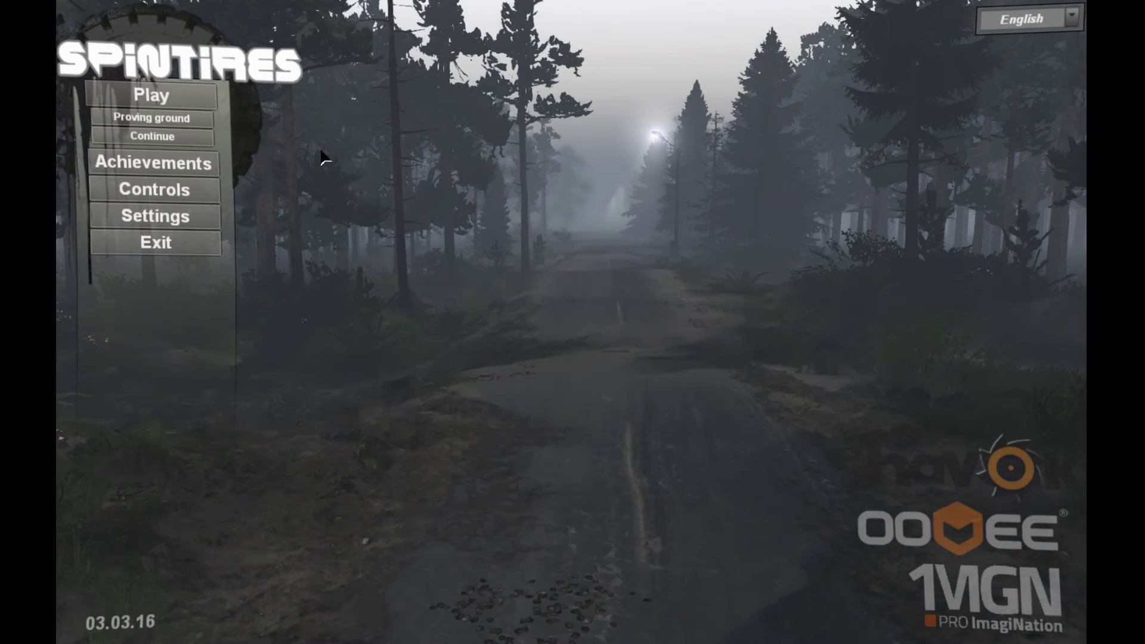
left_click(161, 101)
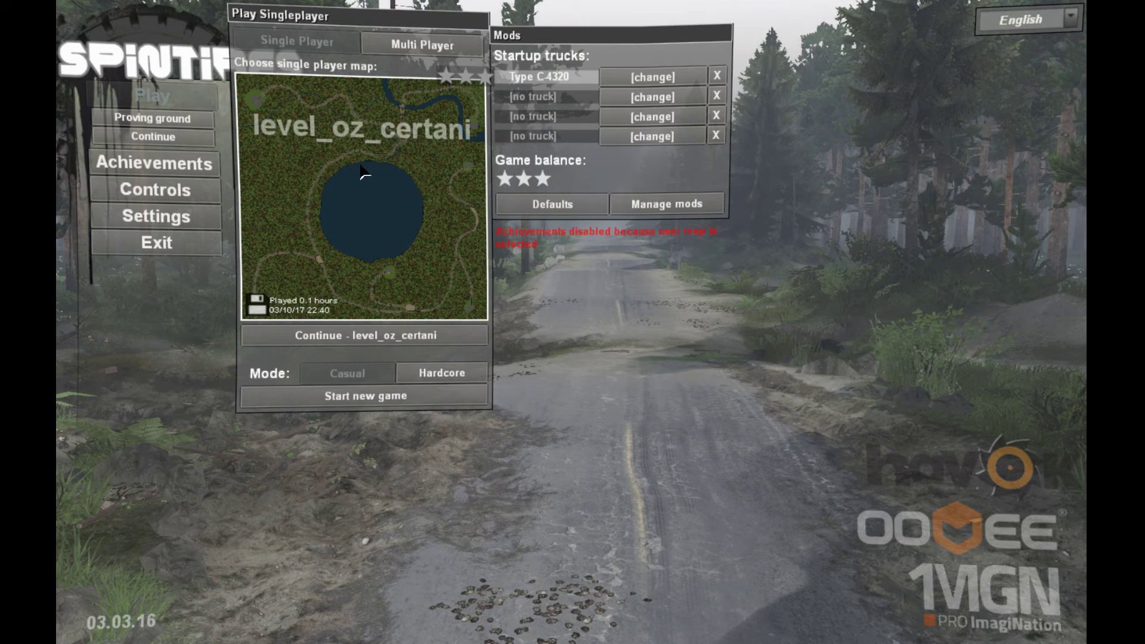
left_click(391, 173)
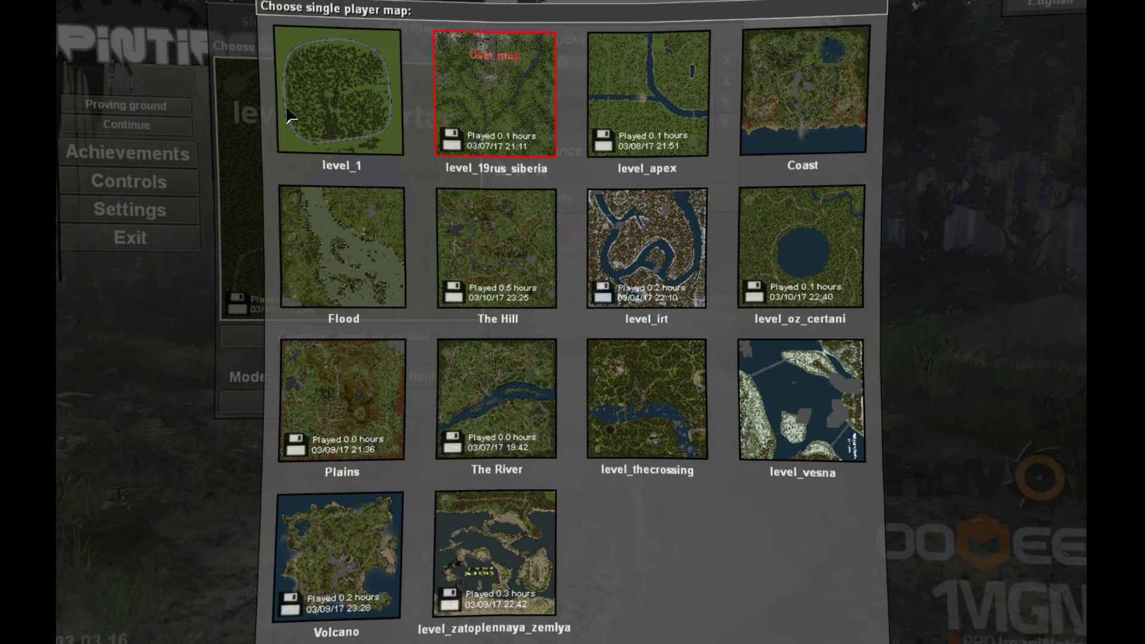
left_click(167, 351)
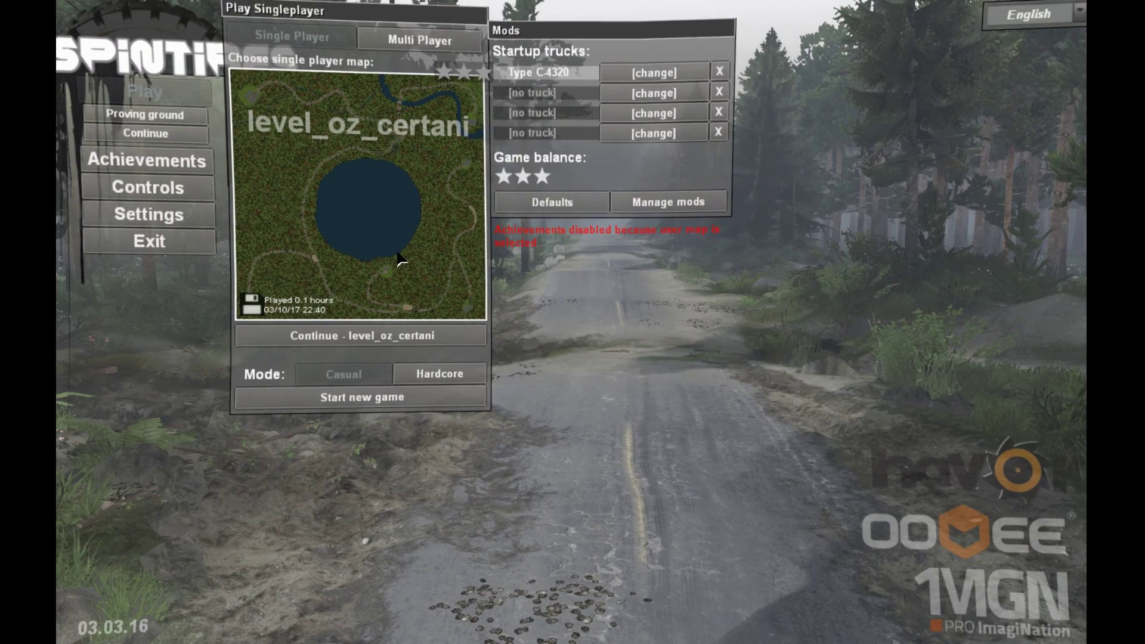
Open the truck selection for the first startup slot and look down the list for the installed UAZ Hunter variants
left_click(667, 78)
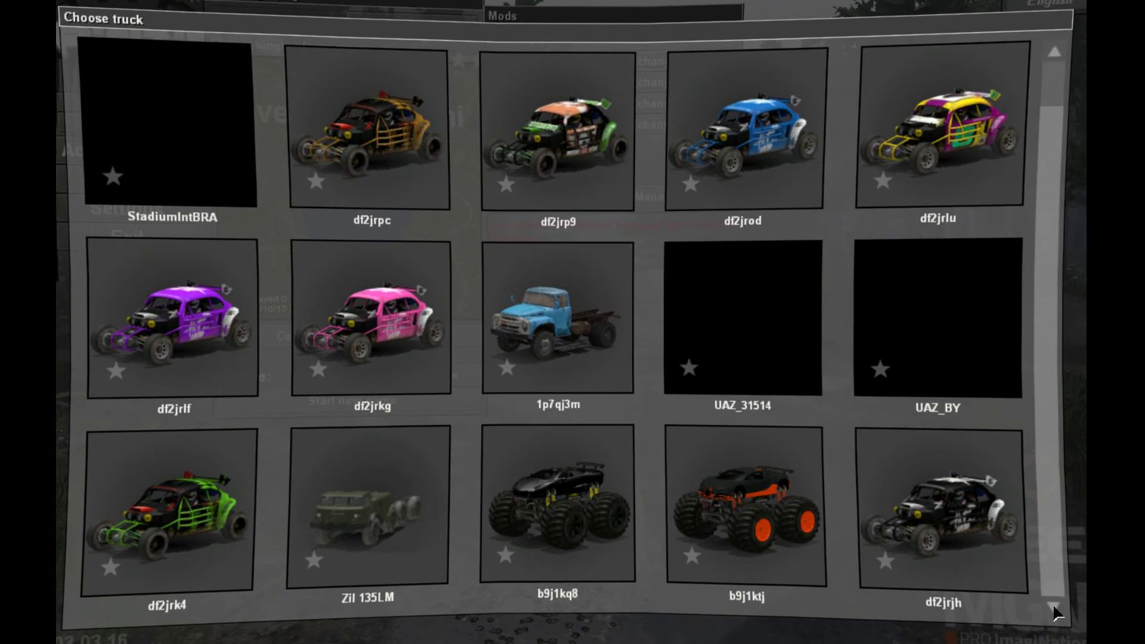
left_click(1054, 613)
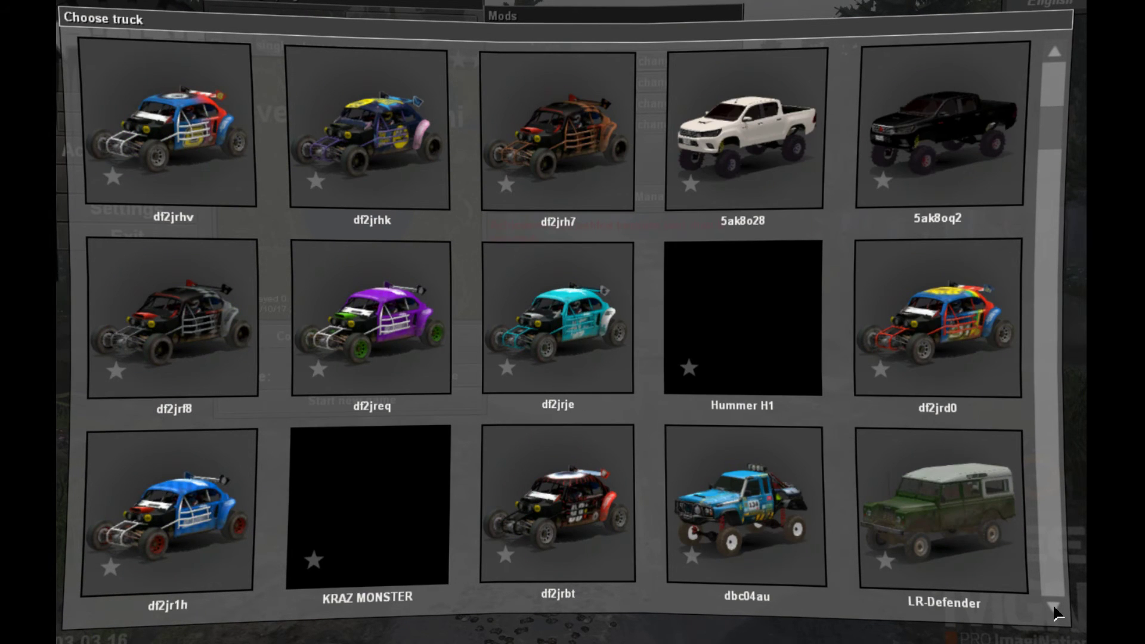
left_click(1054, 612)
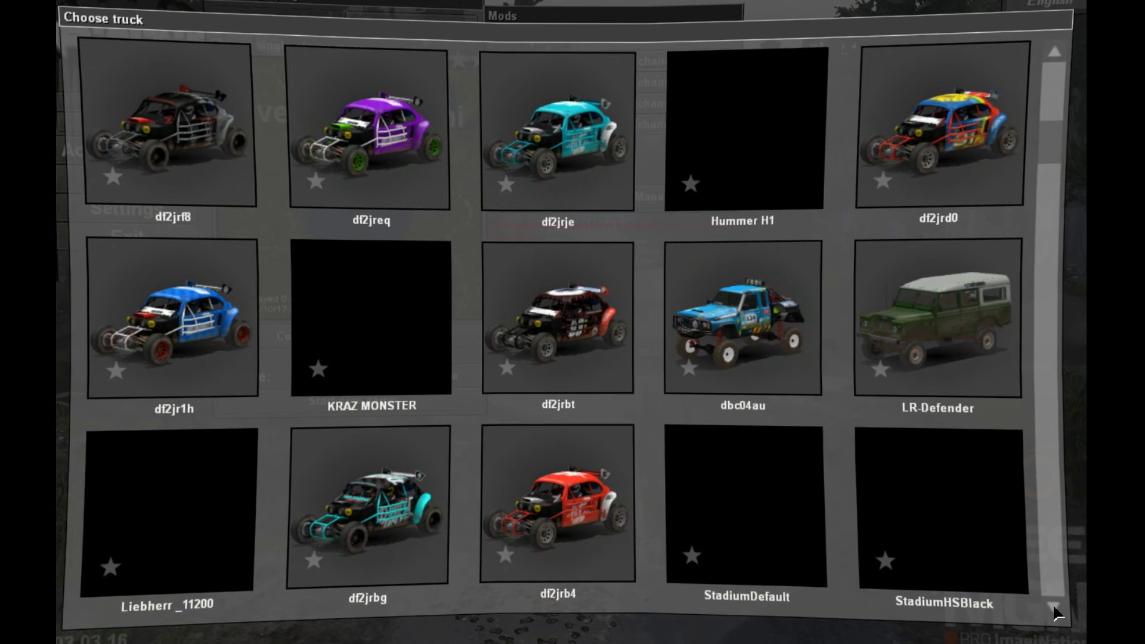
left_click(1054, 613)
left_click(1054, 612)
left_click(1054, 613)
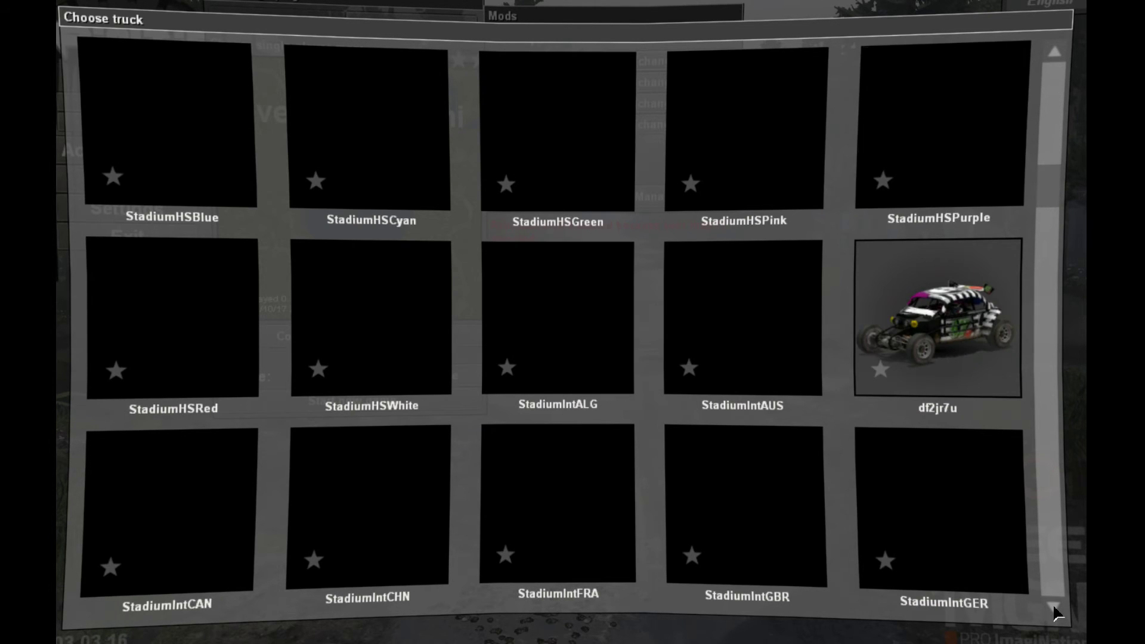
left_click(1054, 612)
left_click(1055, 612)
left_click(1054, 613)
left_click(1054, 612)
left_click(1054, 612)
left_click(1054, 612)
left_click(1054, 613)
left_click(1054, 612)
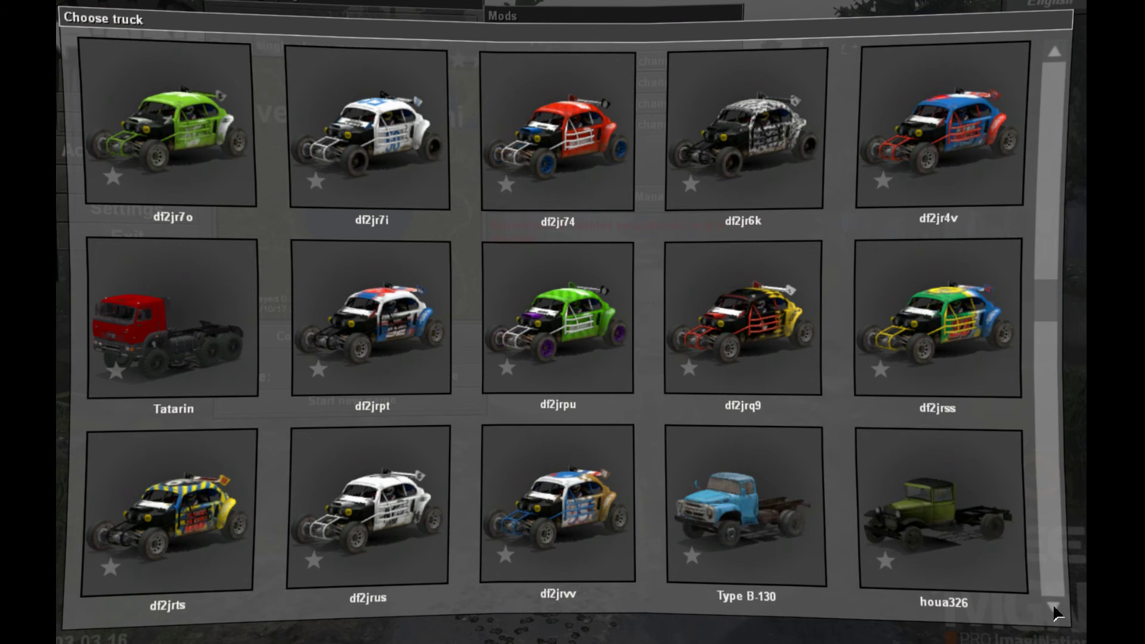
left_click(1054, 613)
left_click(1054, 612)
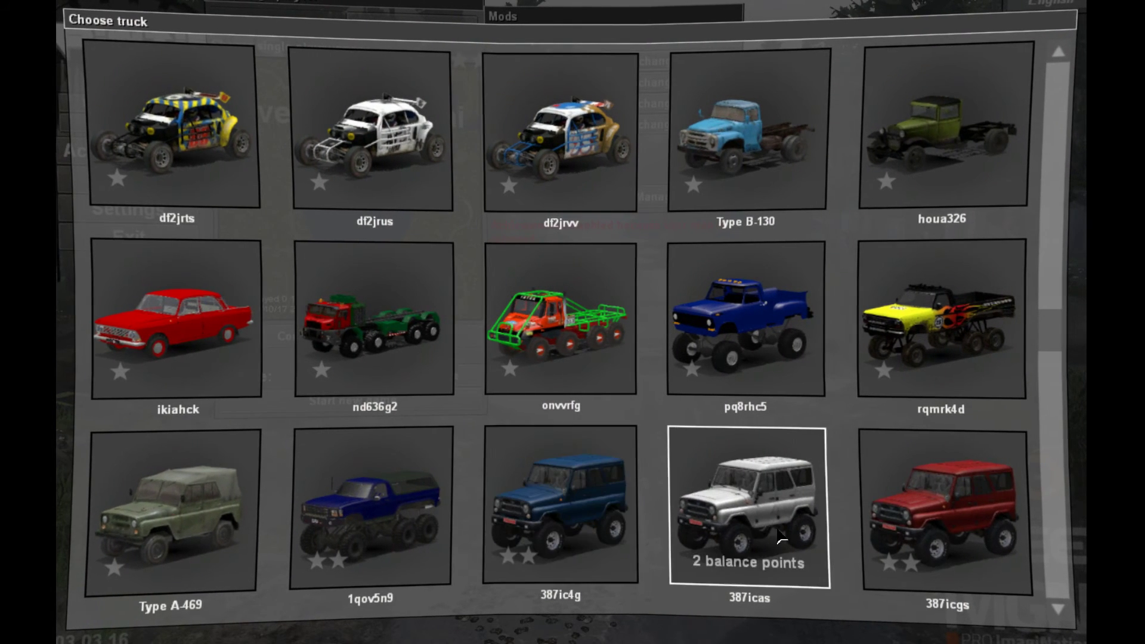
left_click(1054, 606)
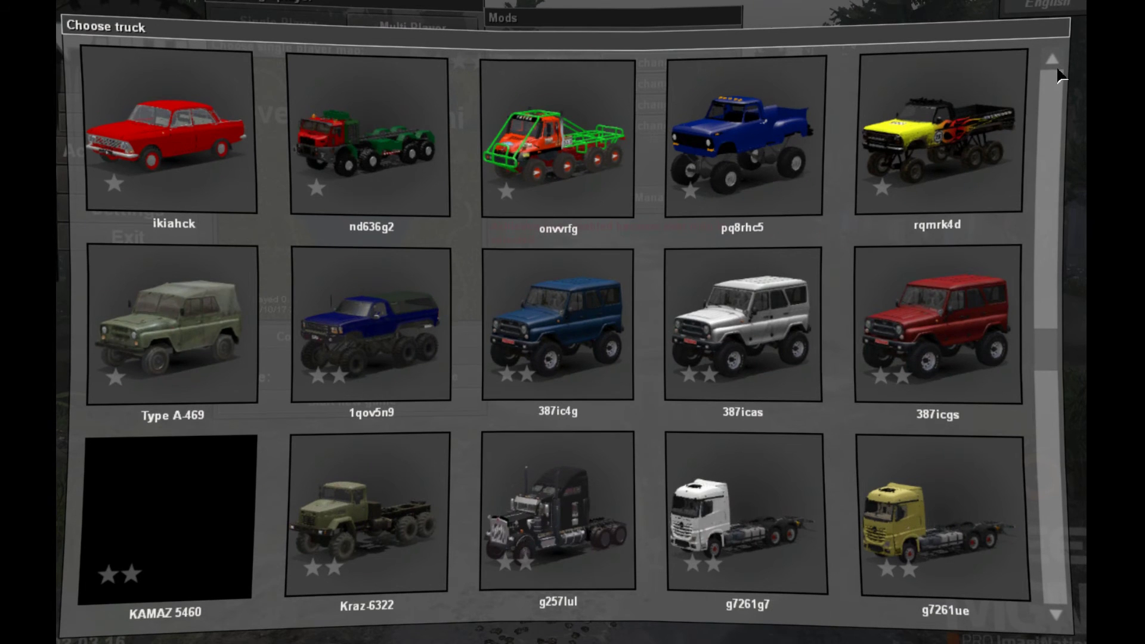
Look back up through the truck list, examining the Stadium cars and the KRAZ MONSTER entry
scroll(1055, 65, "up", 3)
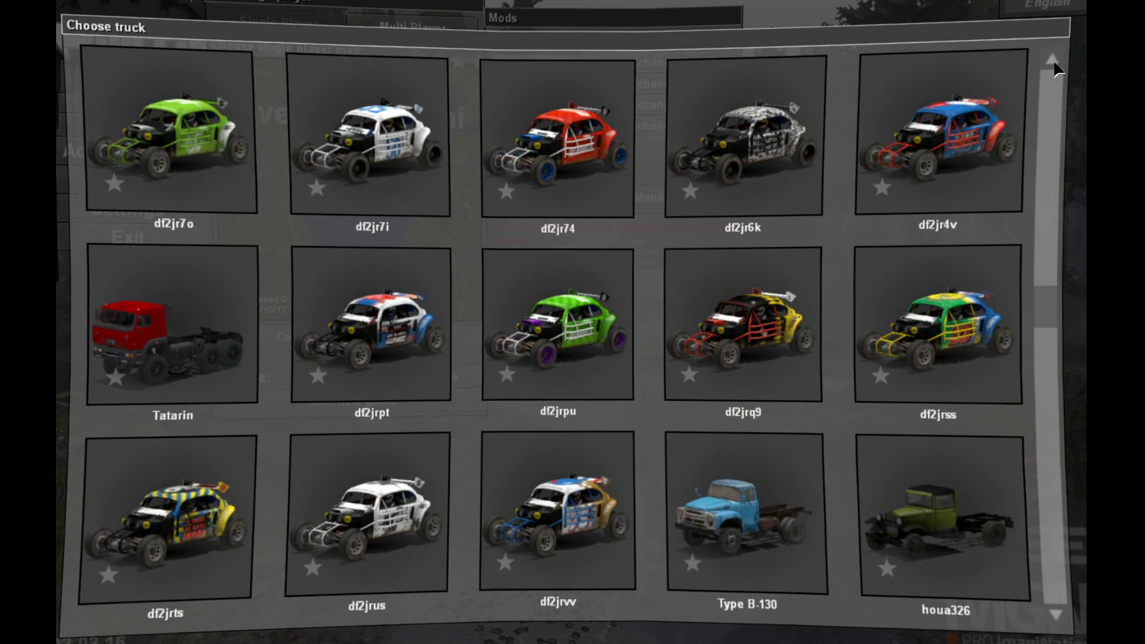
left_click(1054, 61)
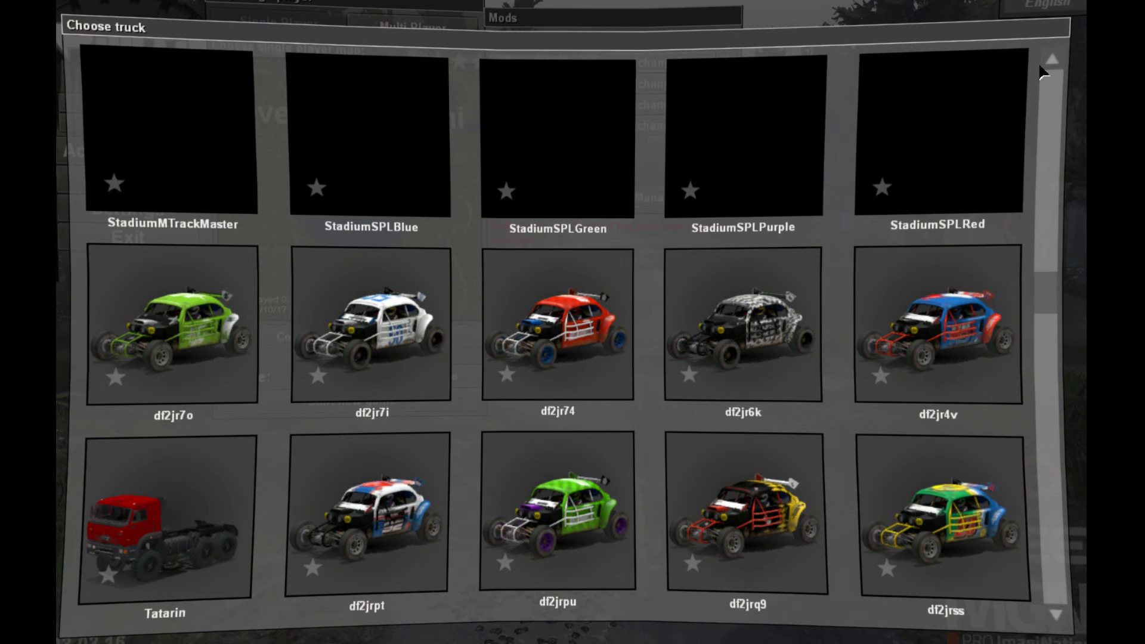
left_click(544, 180)
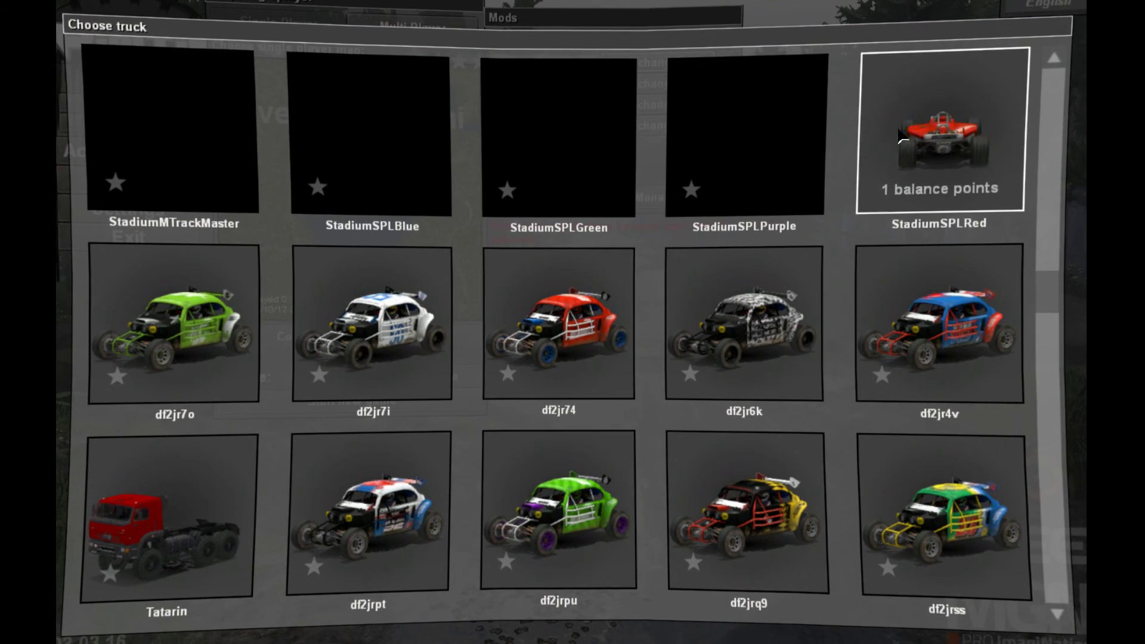
left_click(1053, 63)
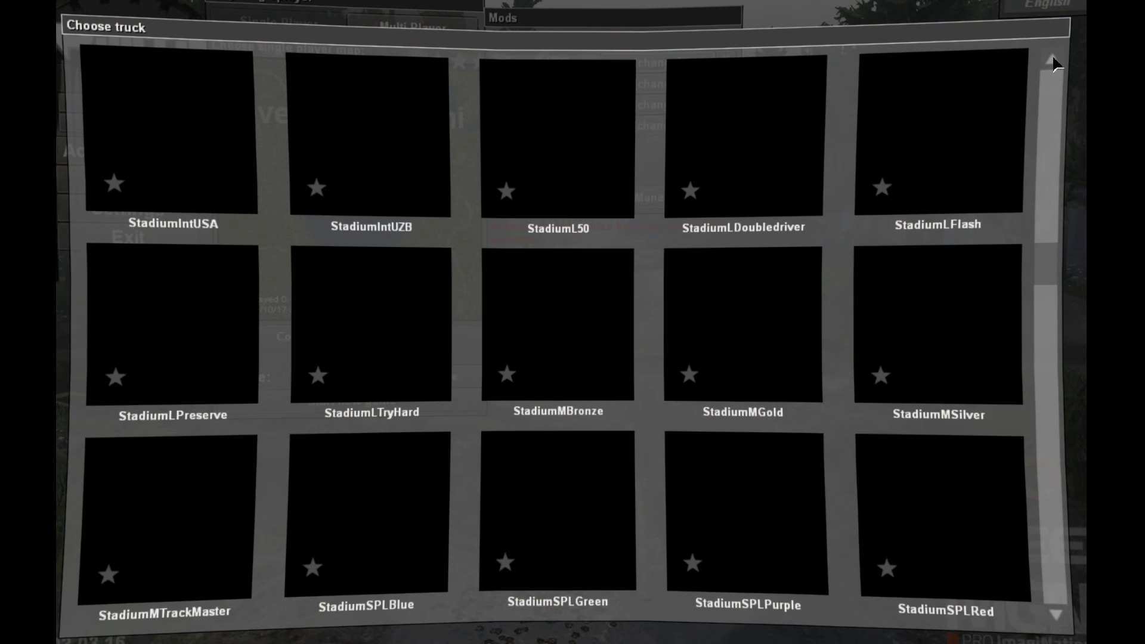
left_click(1053, 63)
left_click(1053, 62)
scroll(1052, 62, "up", 3)
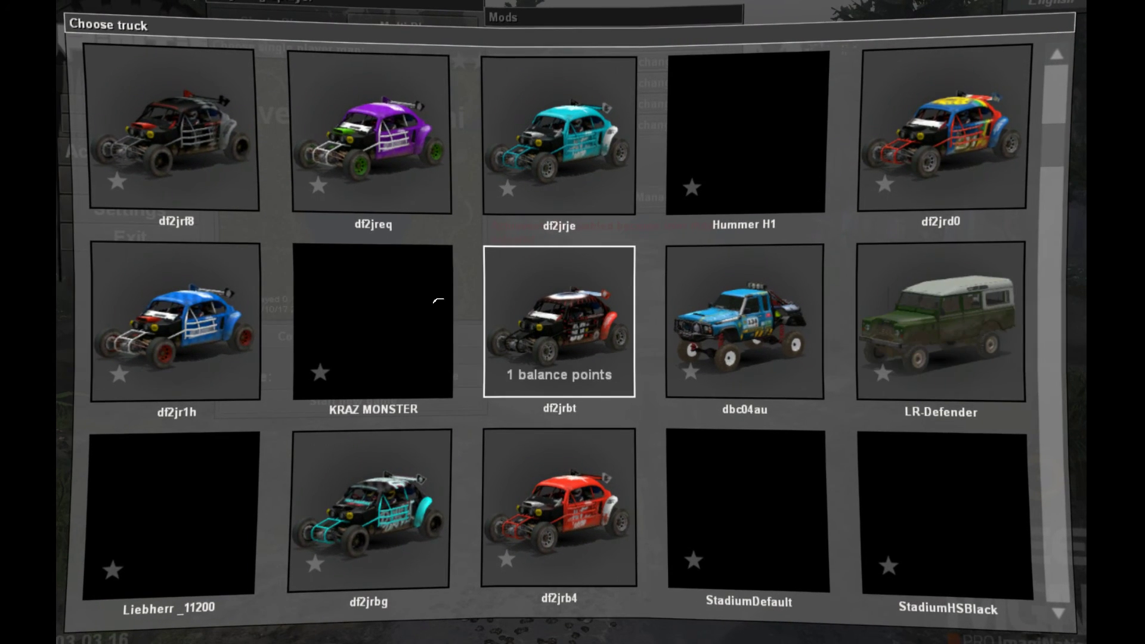
left_click(366, 322)
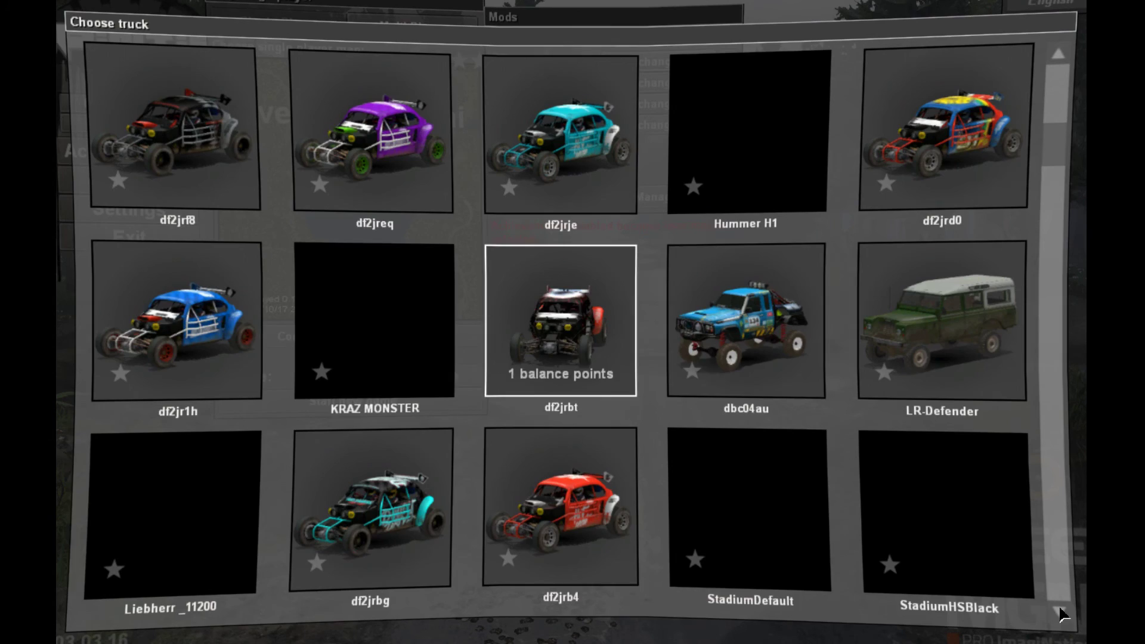
Look down the truck list past the Stadium cars to the blue, white and red UAZ Hunter variants among the two-star trucks
left_click(1059, 611)
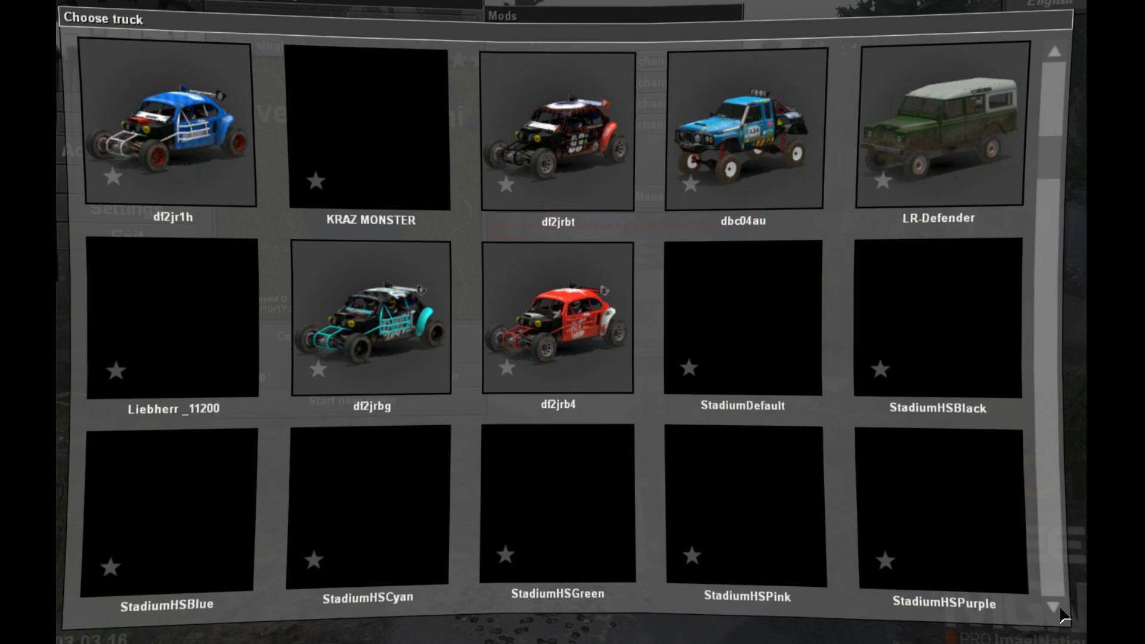
scroll(1058, 611, "down", 8)
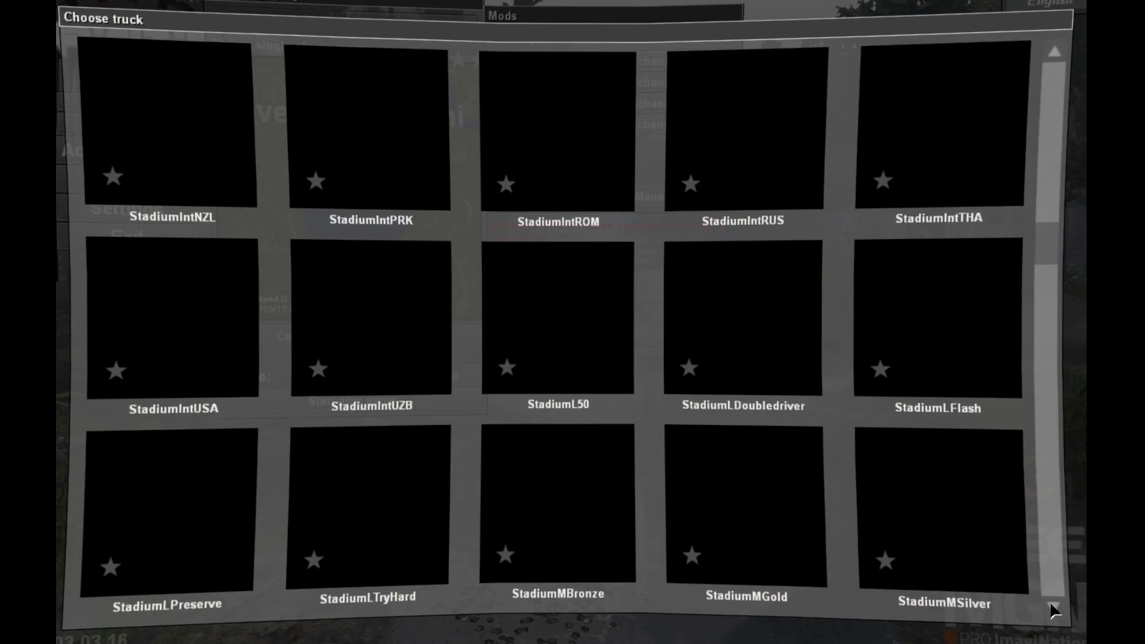
scroll(1055, 611, "down", 2)
scroll(1055, 612, "down", 3)
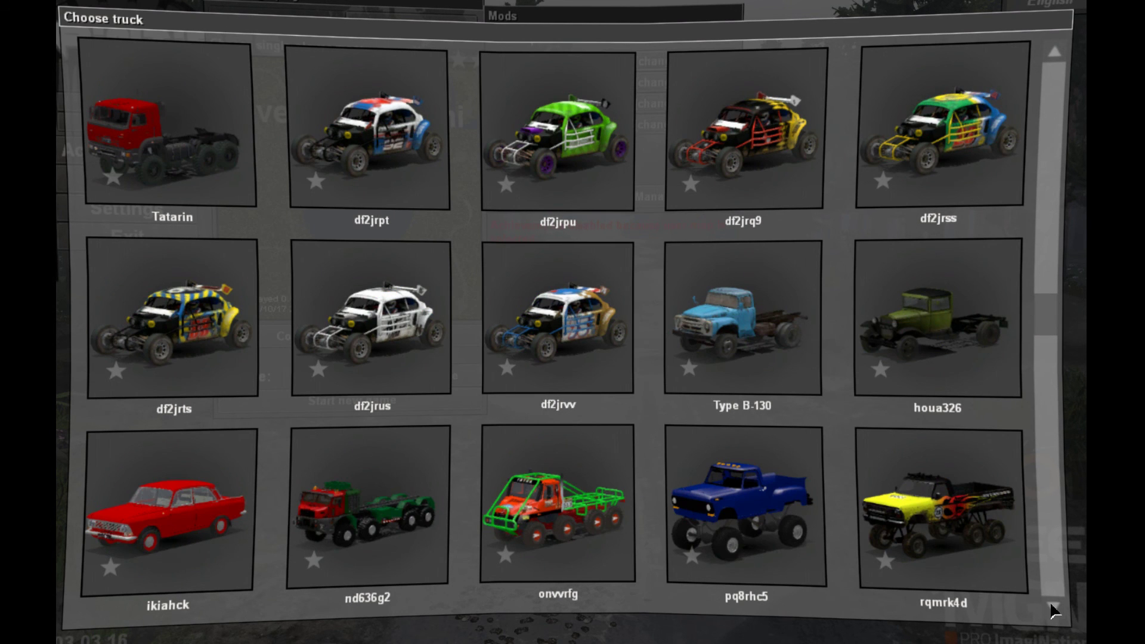
scroll(1055, 612, "down", 1)
scroll(1055, 611, "down", 1)
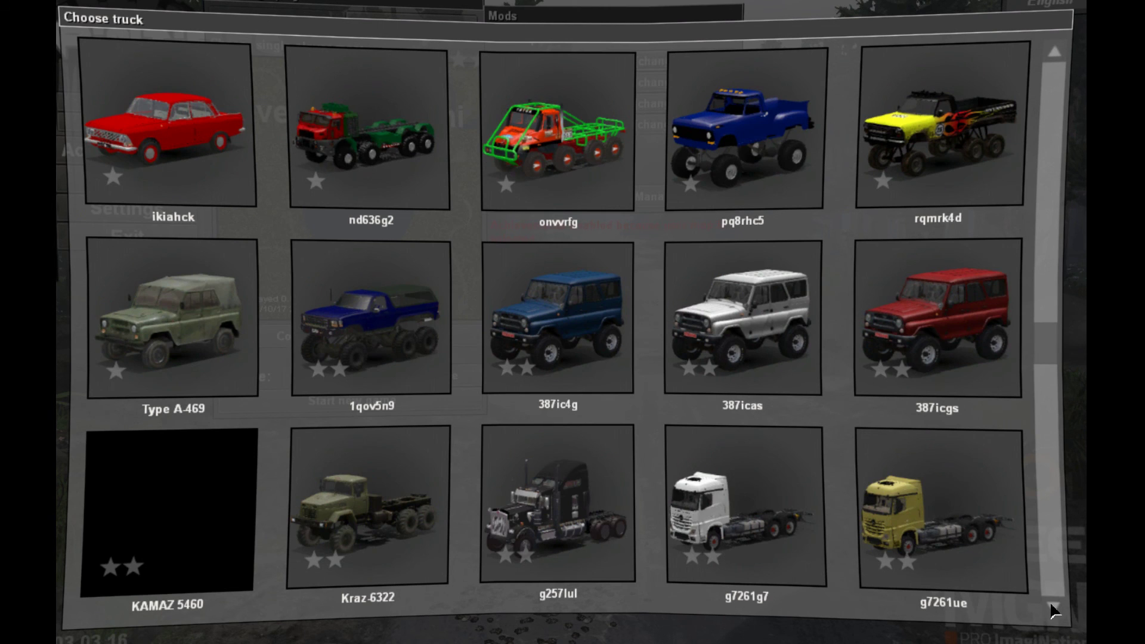
Look through the remaining two-star to five-star trucks and close the truck selection without choosing one
scroll(1055, 612, "down", 3)
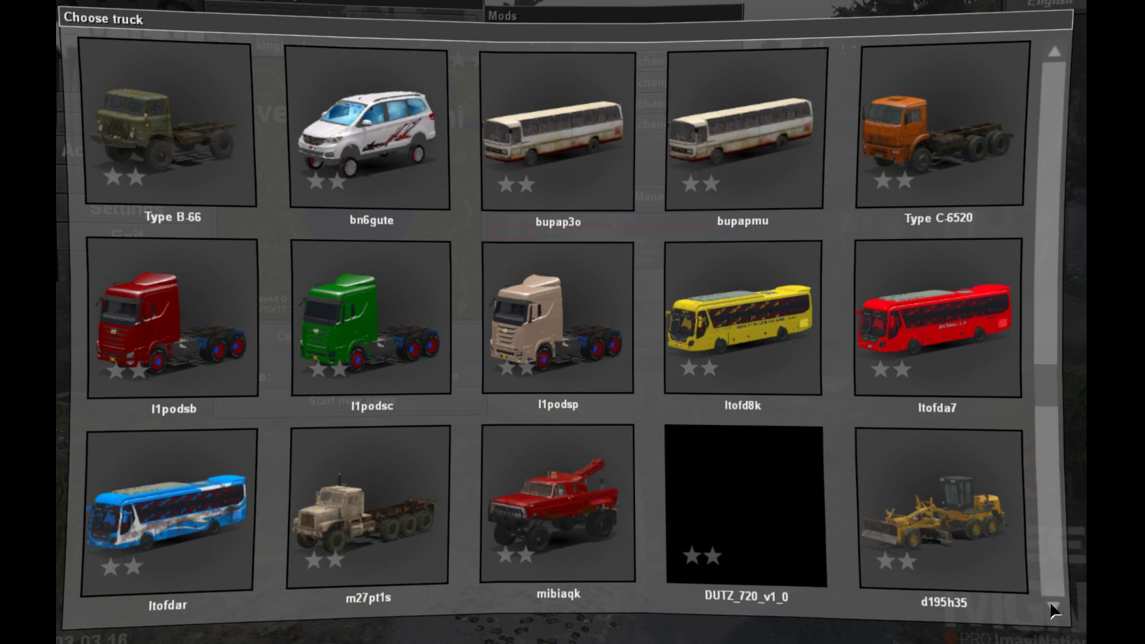
scroll(1055, 611, "down", 1)
scroll(1056, 612, "down", 1)
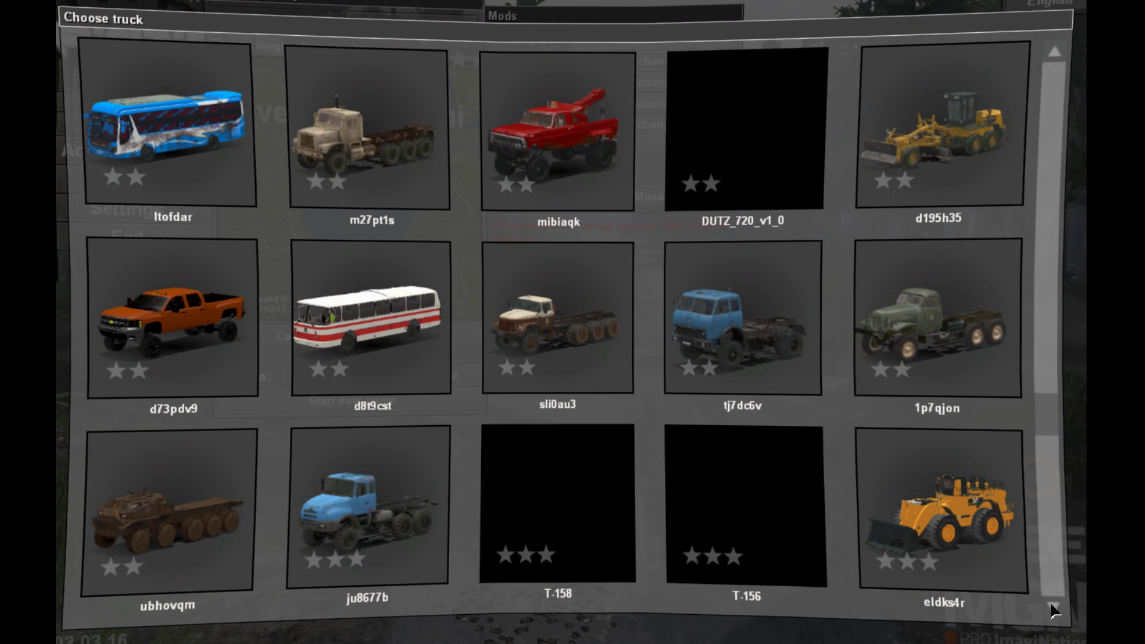
scroll(1055, 612, "down", 1)
scroll(1055, 611, "down", 1)
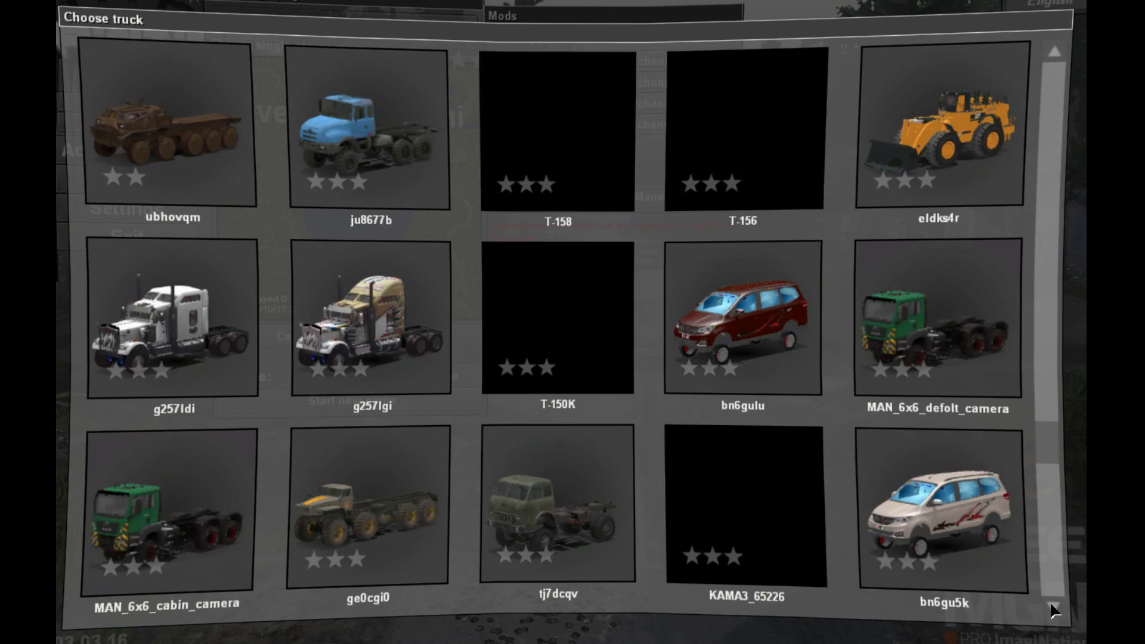
scroll(1056, 612, "down", 1)
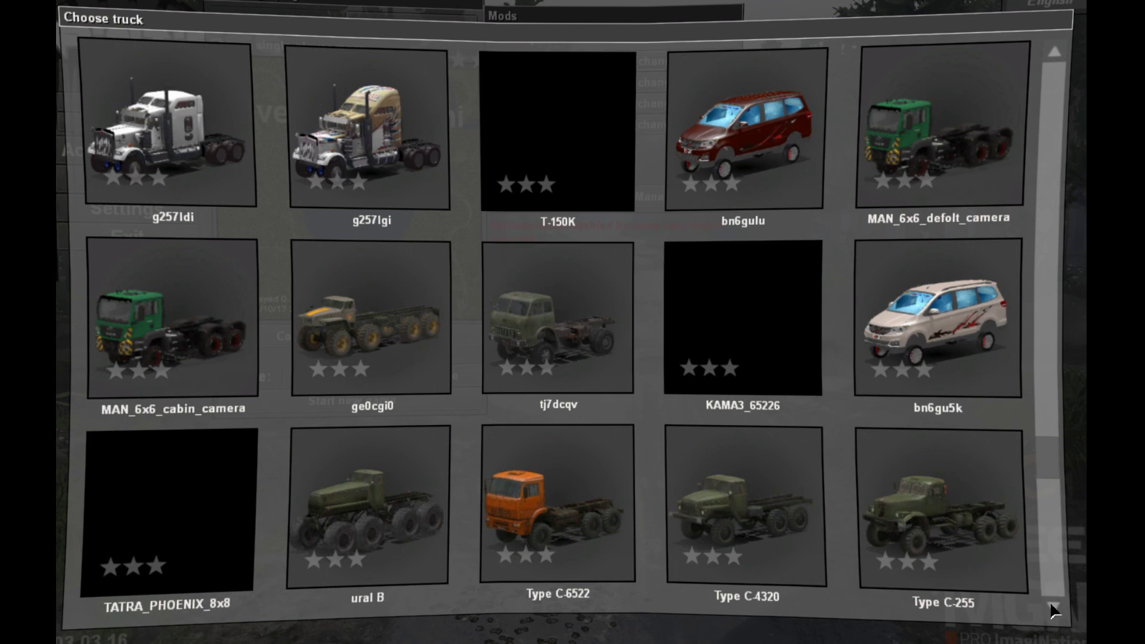
scroll(1055, 612, "down", 1)
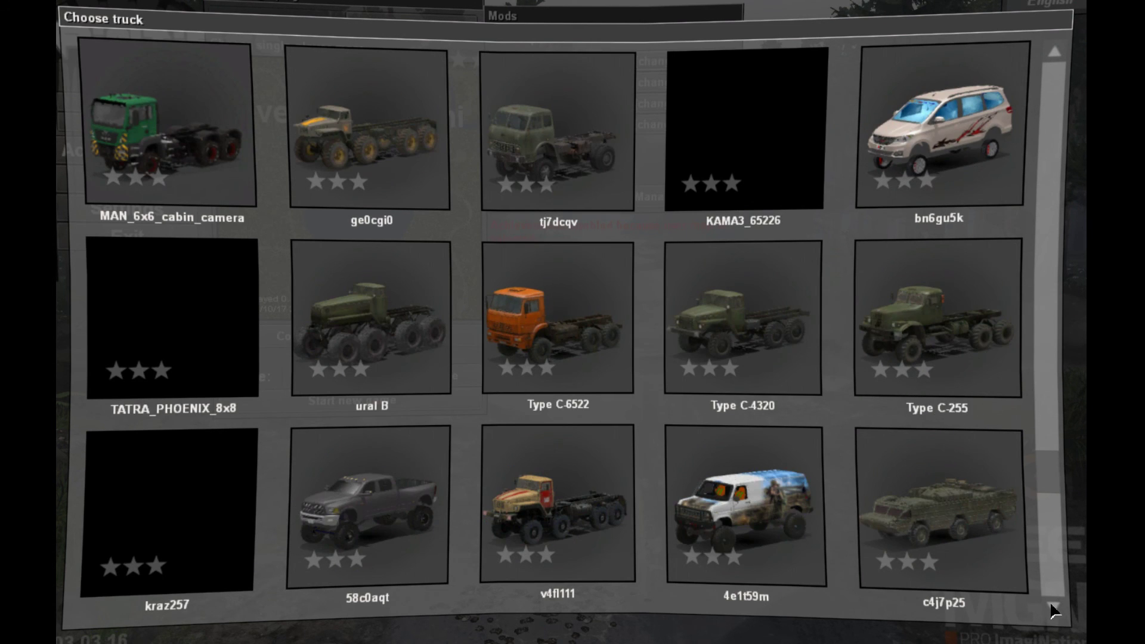
scroll(1055, 612, "down", 1)
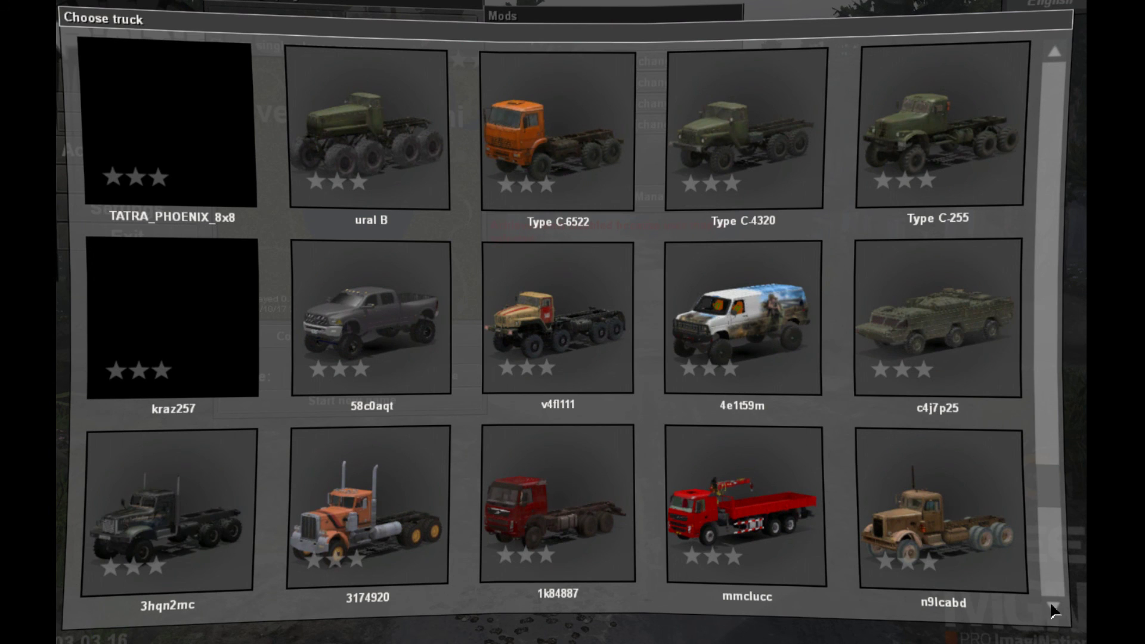
scroll(1056, 611, "down", 1)
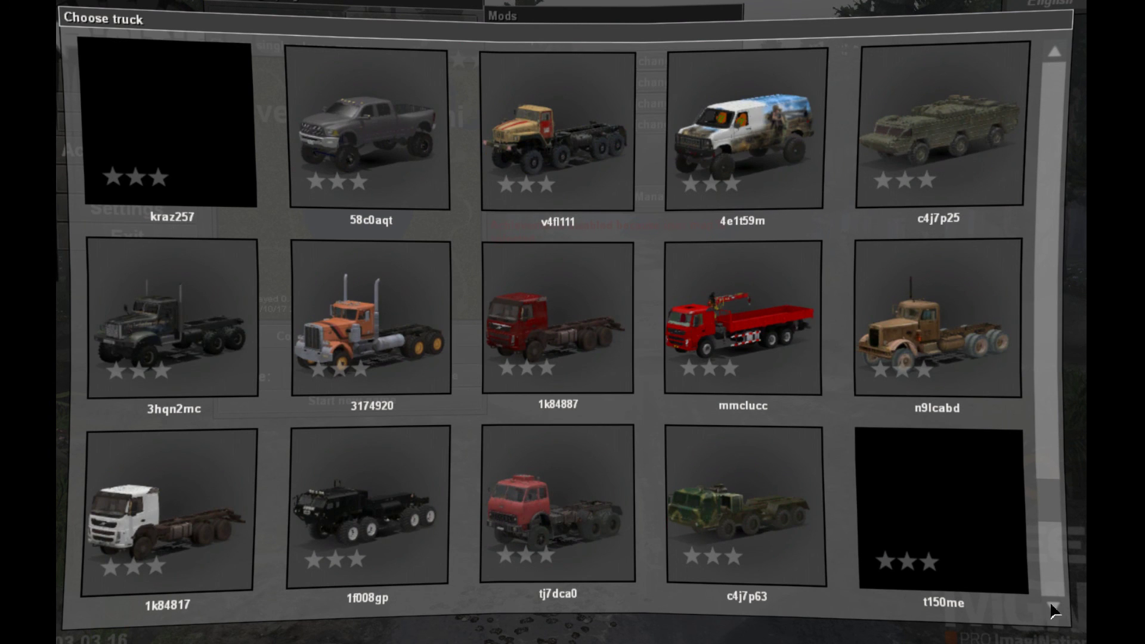
scroll(1055, 611, "down", 1)
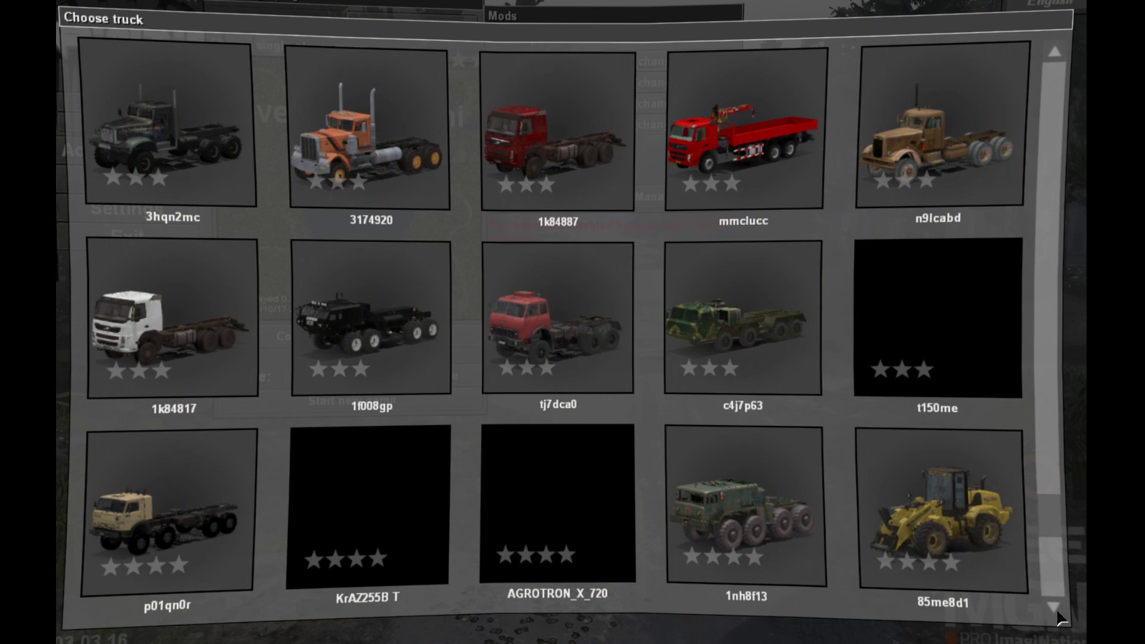
scroll(1056, 614, "down", 2)
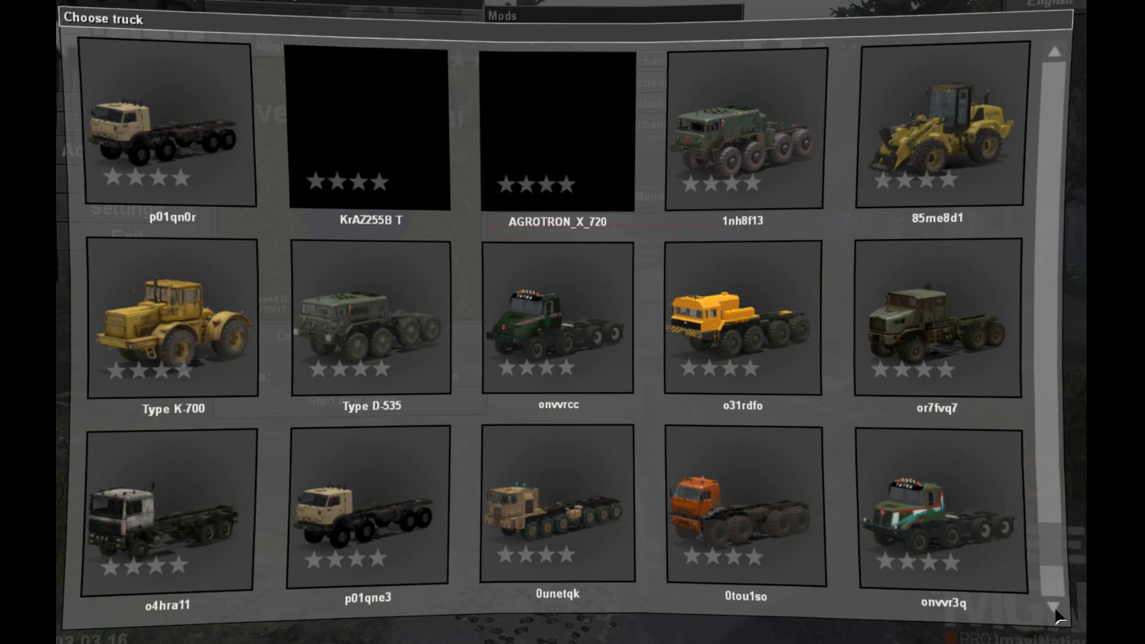
scroll(1056, 611, "down", 1)
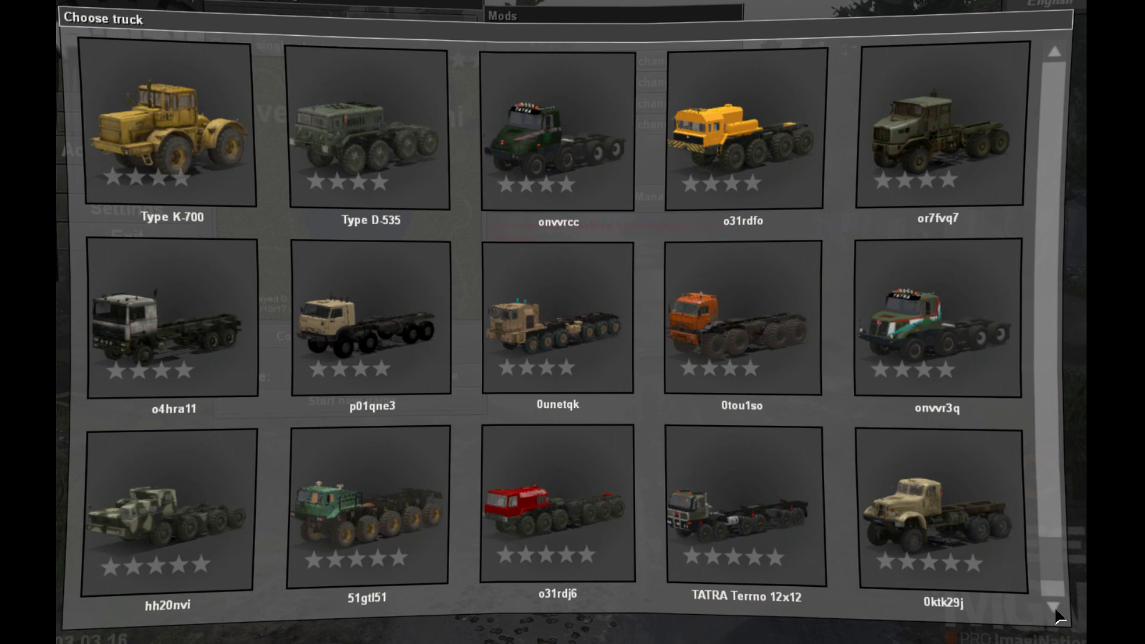
scroll(1056, 611, "down", 1)
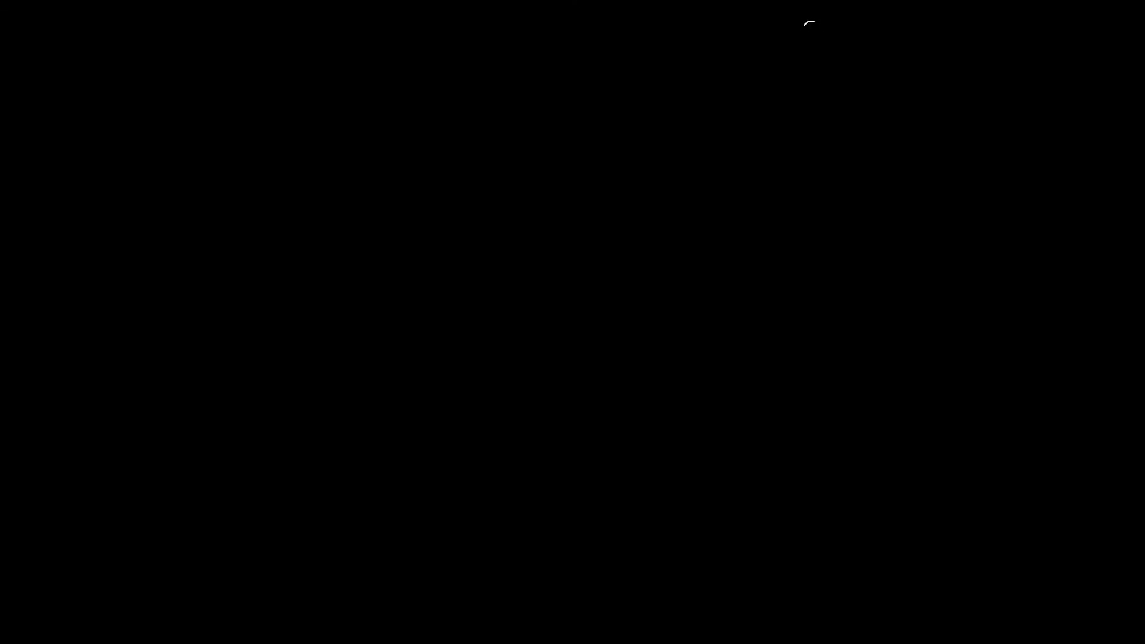
key("Escape")
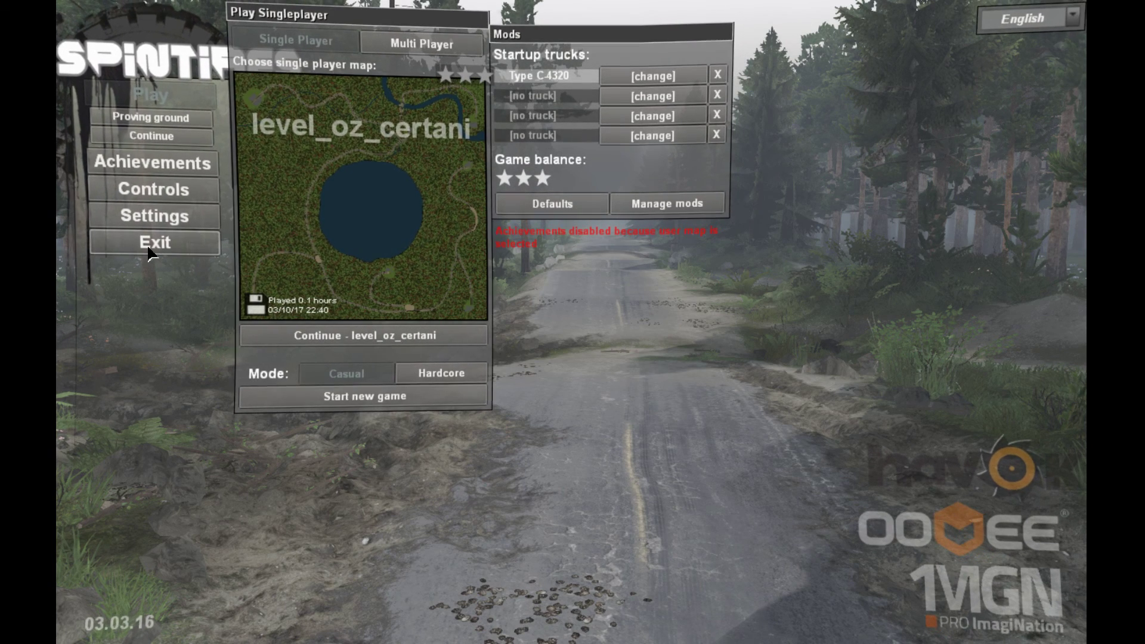